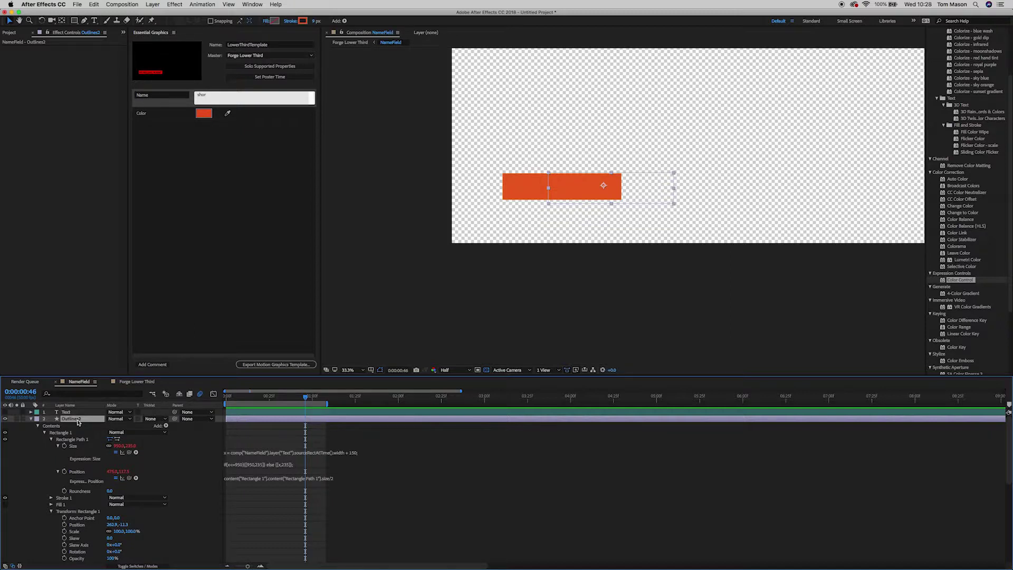
Hide the NameBox layer and play the outline animation from the first frame
{"action": "left_click_drag", "start_coordinate": [262, 402], "coordinate": [221, 400]}
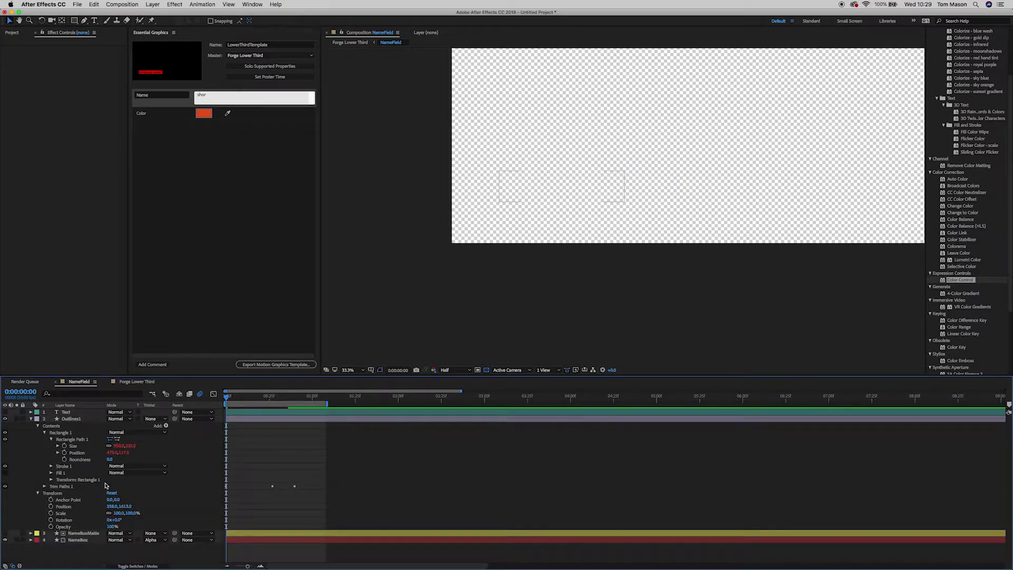
{"action": "left_click_drag", "start_coordinate": [231, 402], "coordinate": [275, 401]}
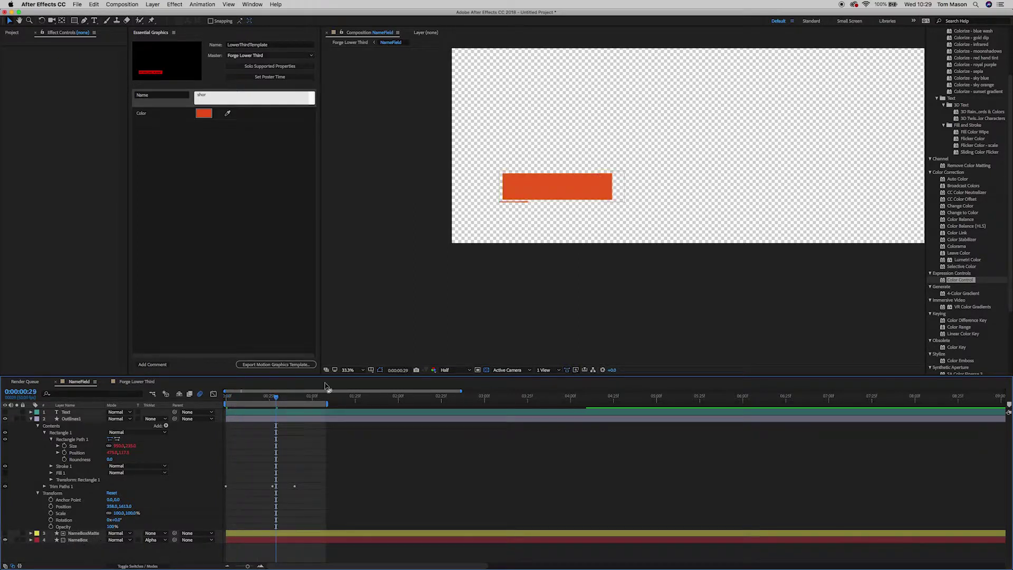
{"action": "left_click", "coordinate": [6, 538]}
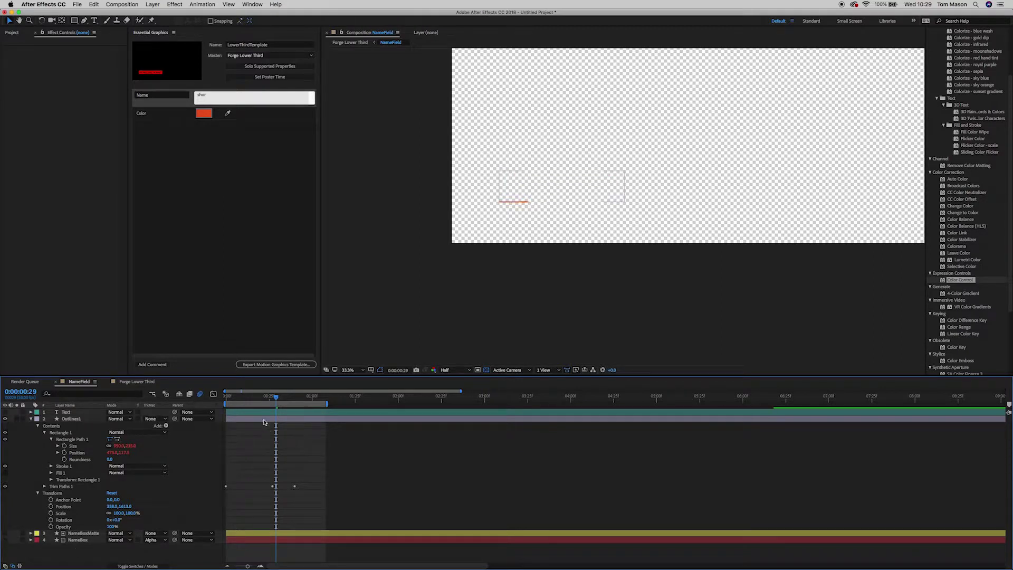
{"action": "left_click_drag", "start_coordinate": [272, 401], "coordinate": [212, 396]}
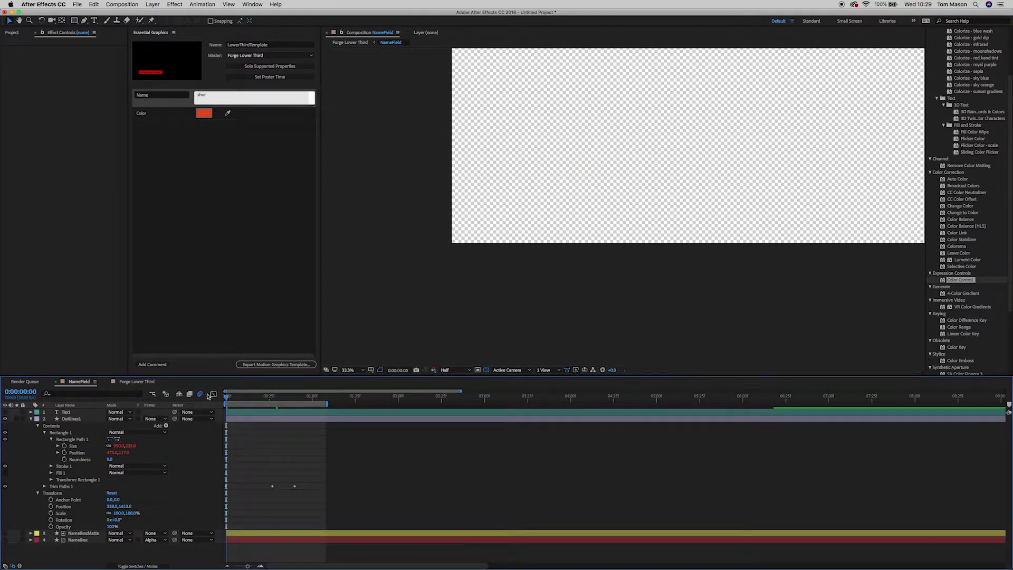
{"action": "key", "text": "space"}
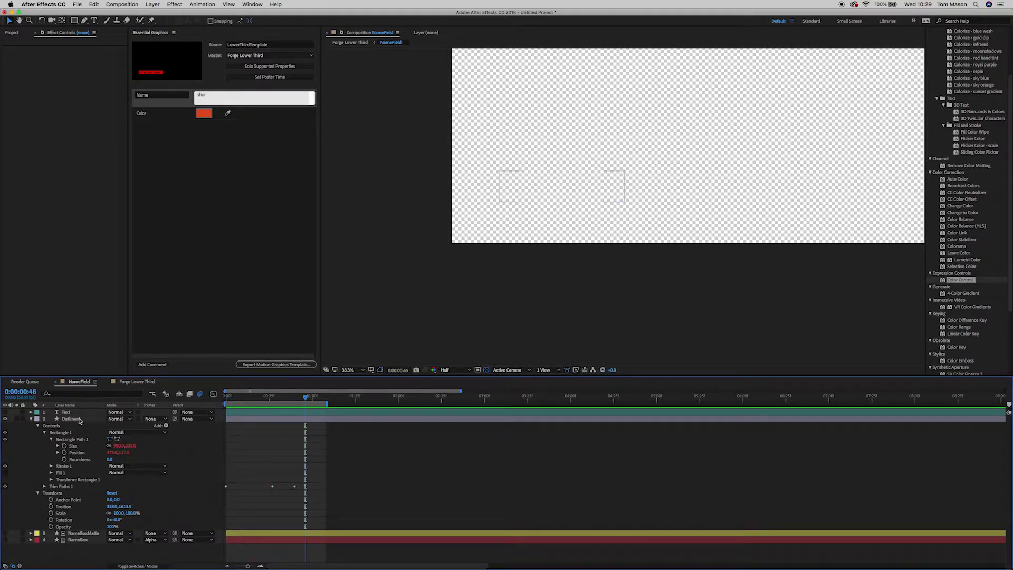
Duplicate the Outlines1 layer and reveal the copy's Trim Paths Start and End keyframes
{"action": "left_click", "coordinate": [79, 420]}
{"action": "key", "text": "super+d"}
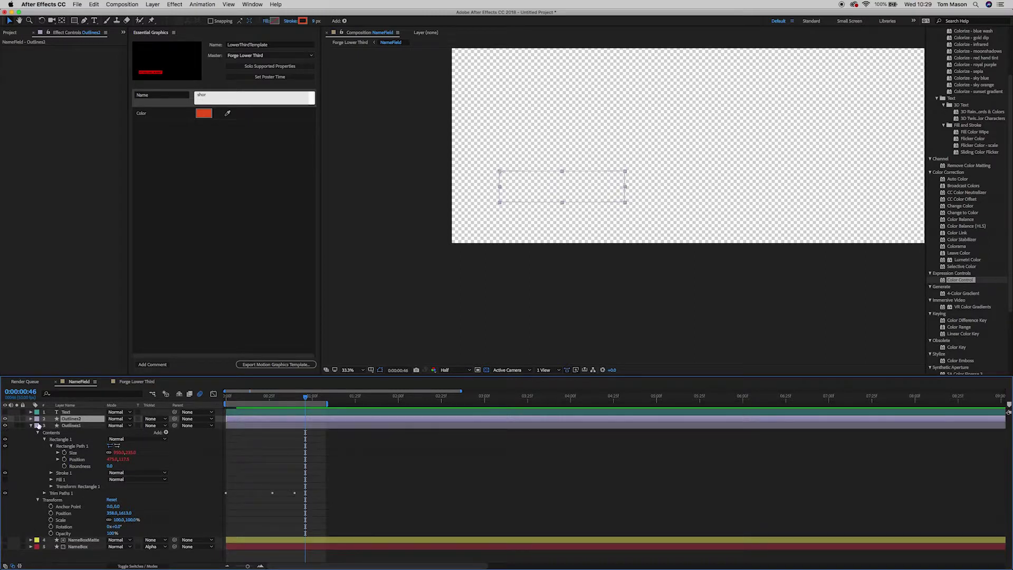
{"action": "left_click", "coordinate": [31, 419]}
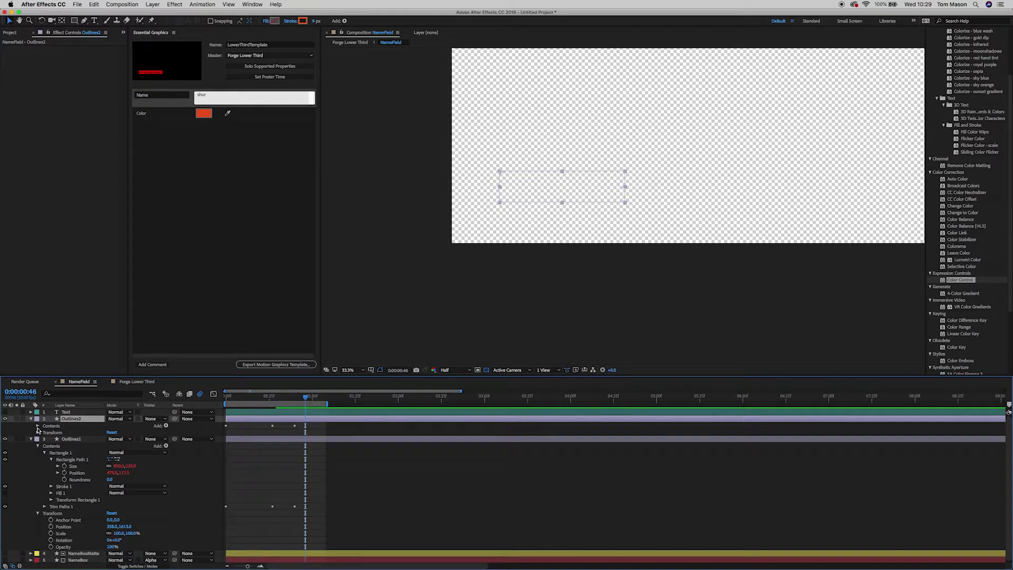
{"action": "left_click", "coordinate": [38, 426]}
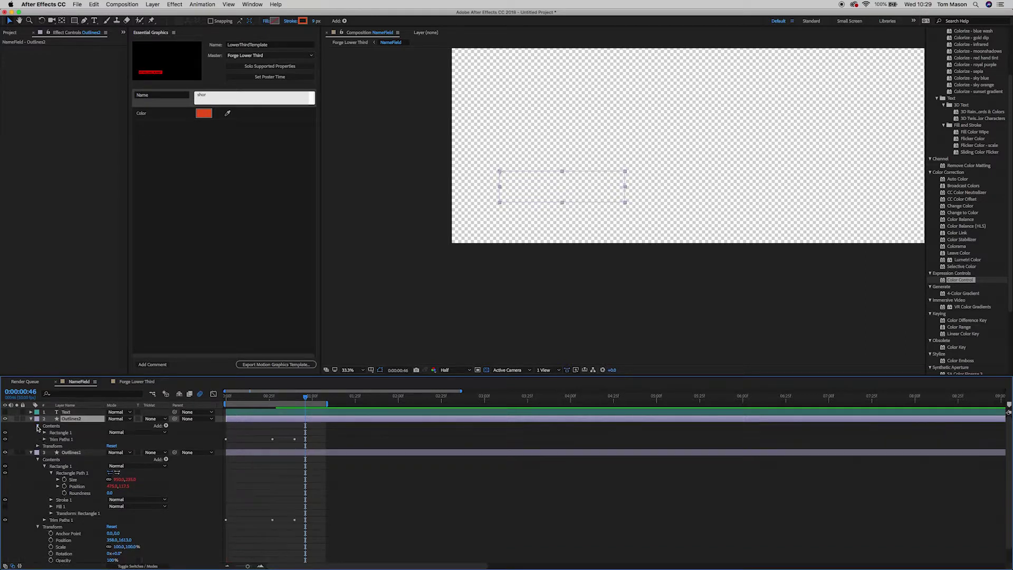
{"action": "left_click", "coordinate": [44, 439]}
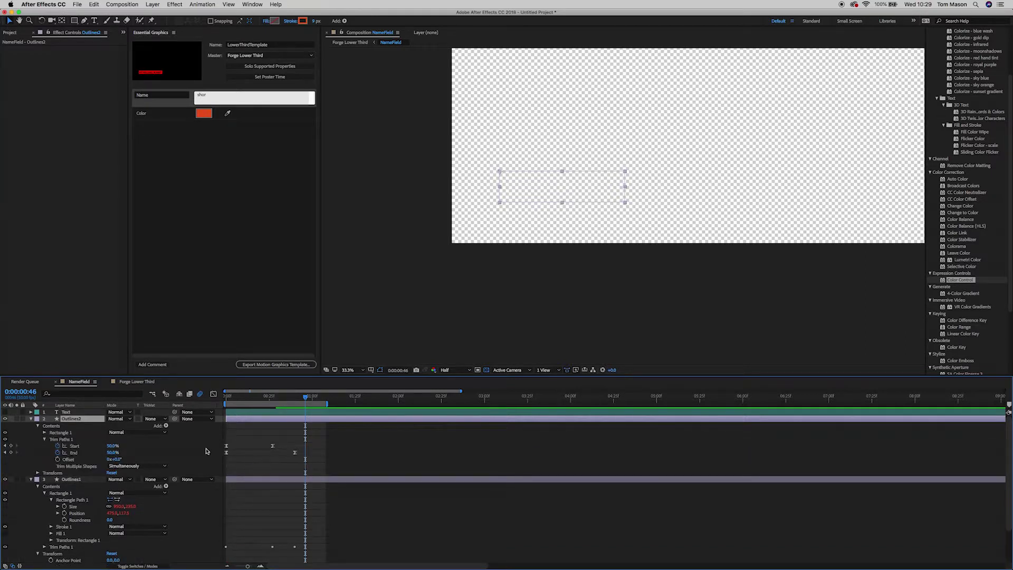
Set the final Trim Paths End and Start keyframes of Outlines2 to 100%
{"action": "left_click", "coordinate": [5, 452]}
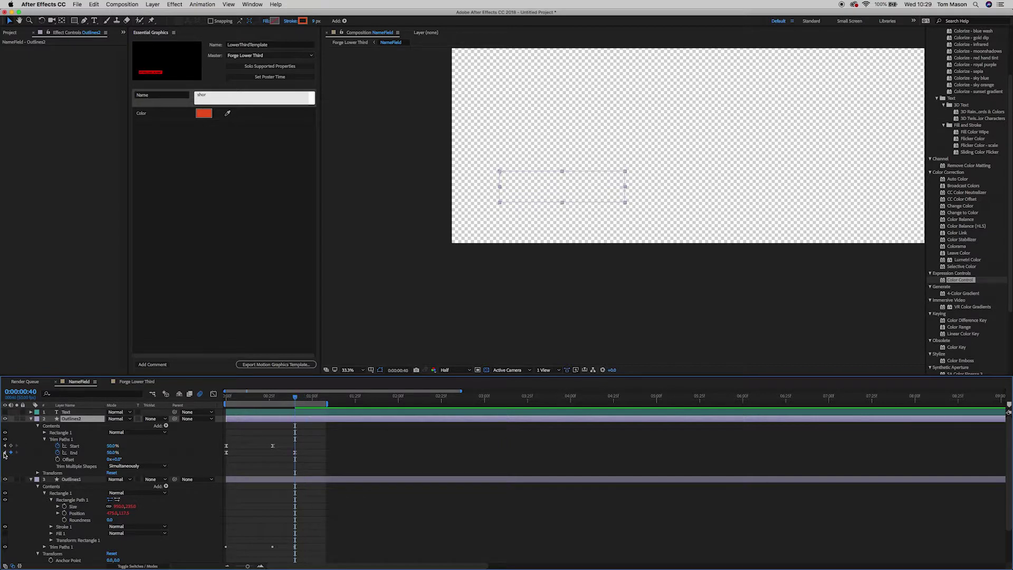
{"action": "left_click", "coordinate": [113, 453]}
{"action": "key", "text": "Return"}
{"action": "left_click", "coordinate": [273, 446]}
{"action": "left_click", "coordinate": [6, 446]}
{"action": "left_click", "coordinate": [112, 446]}
{"action": "type", "text": "100"}
{"action": "key", "text": "Return"}
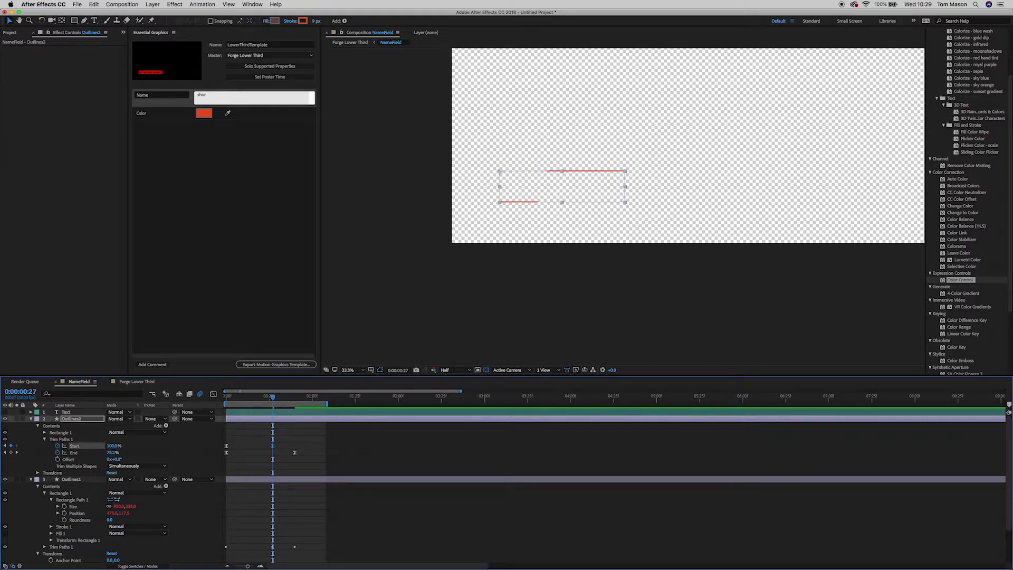
Set the Trim Paths Start and End keyframes of Outlines2 at the first frame to 50%
{"action": "left_click", "coordinate": [6, 446]}
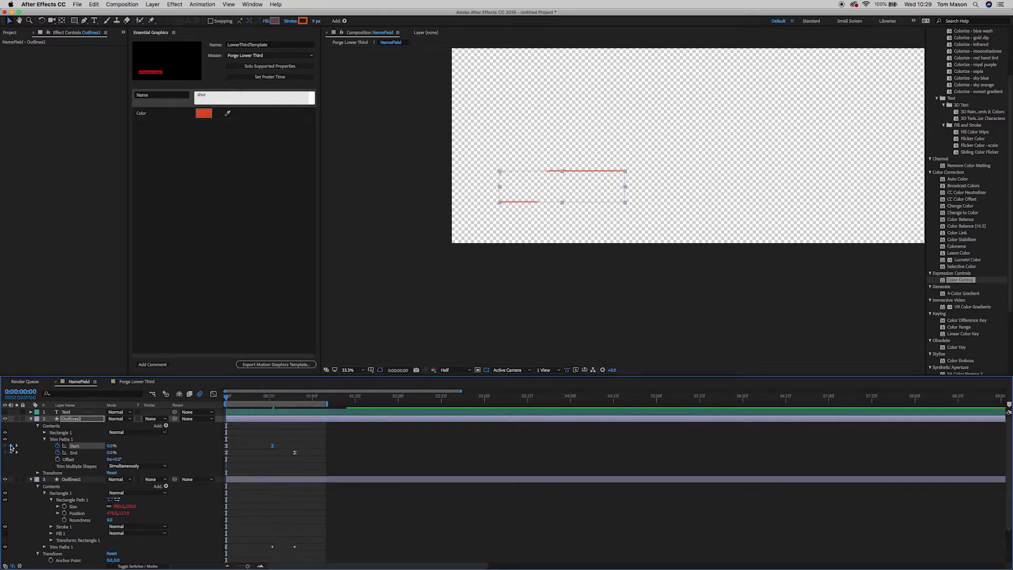
{"action": "left_click", "coordinate": [109, 446]}
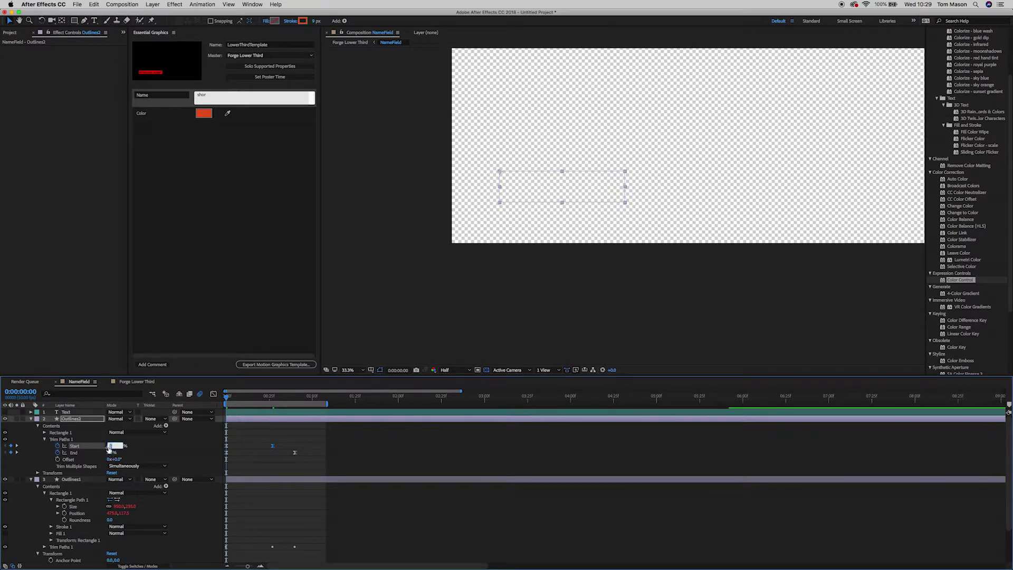
{"action": "type", "text": "50"}
{"action": "key", "text": "Tab"}
{"action": "type", "text": "50"}
{"action": "key", "text": "Return"}
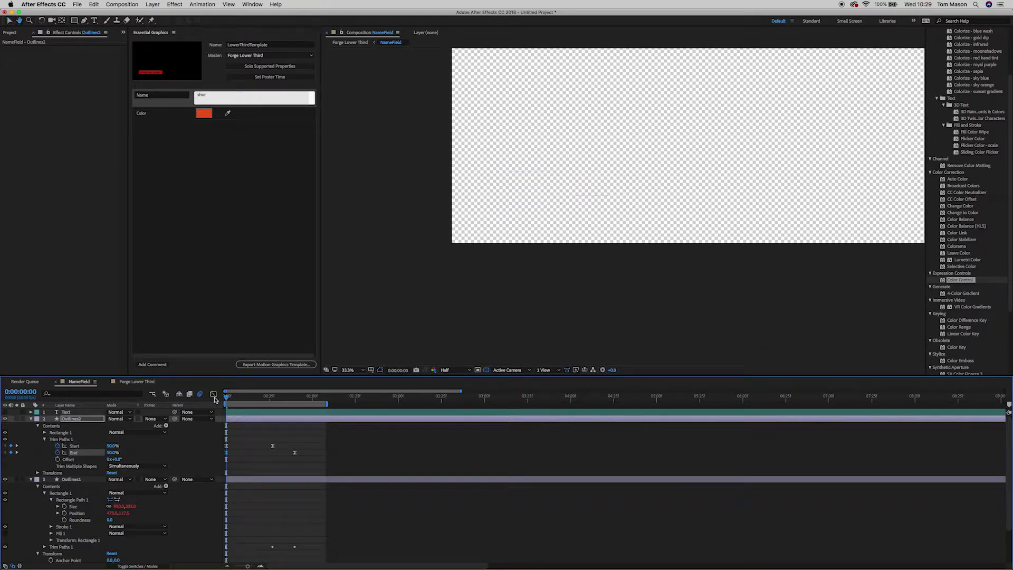
Play the composition from the first frame to check both outline lines animating together
{"action": "key", "text": "space"}
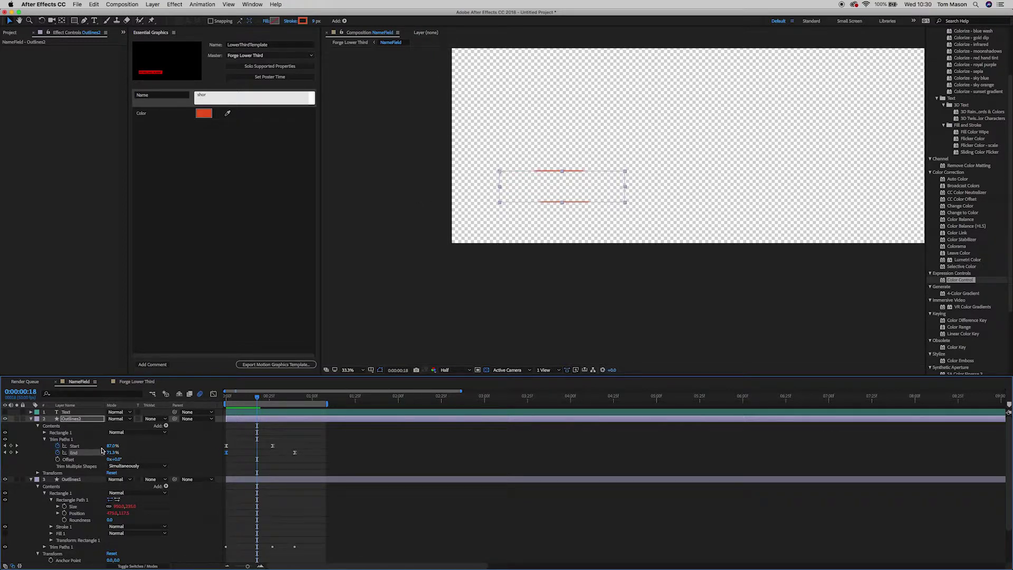
{"action": "left_click_drag", "start_coordinate": [228, 400], "coordinate": [199, 397]}
{"action": "key", "text": "space"}
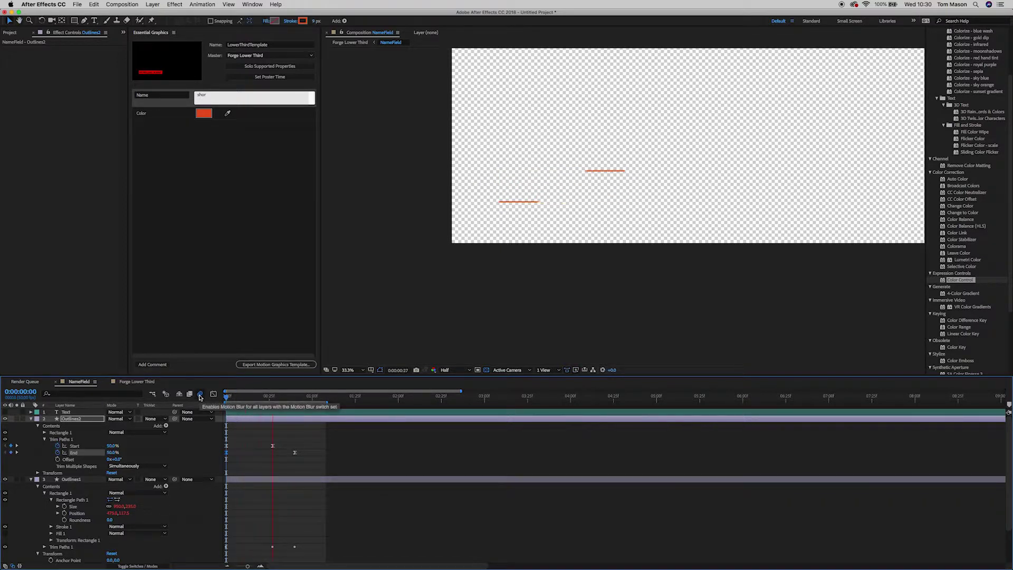
{"action": "key", "text": "space"}
Lengthen the template's Name text with extra filler letters and preview how the outlines adapt
{"action": "left_click", "coordinate": [212, 98]}
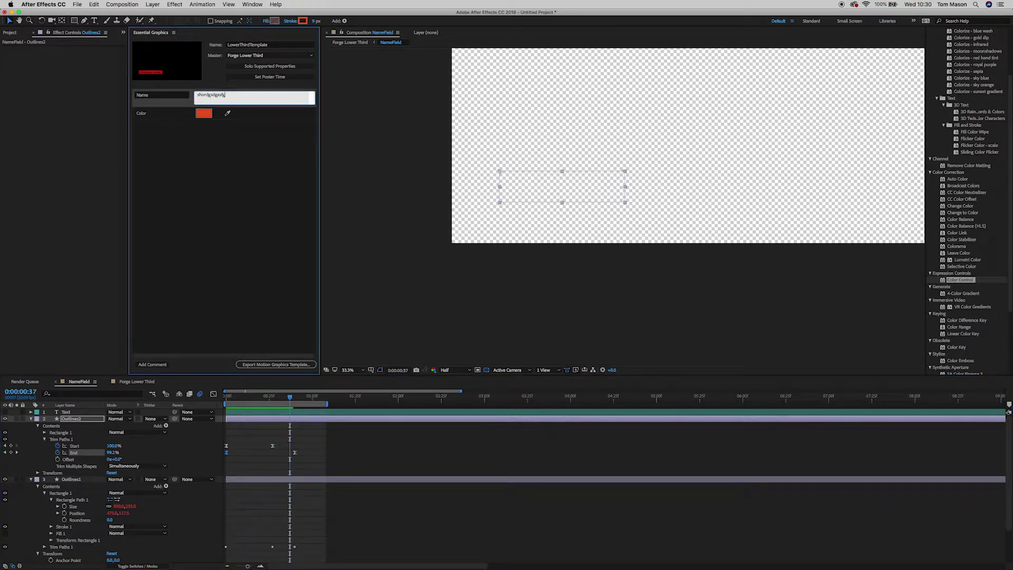
{"action": "key", "text": "Return"}
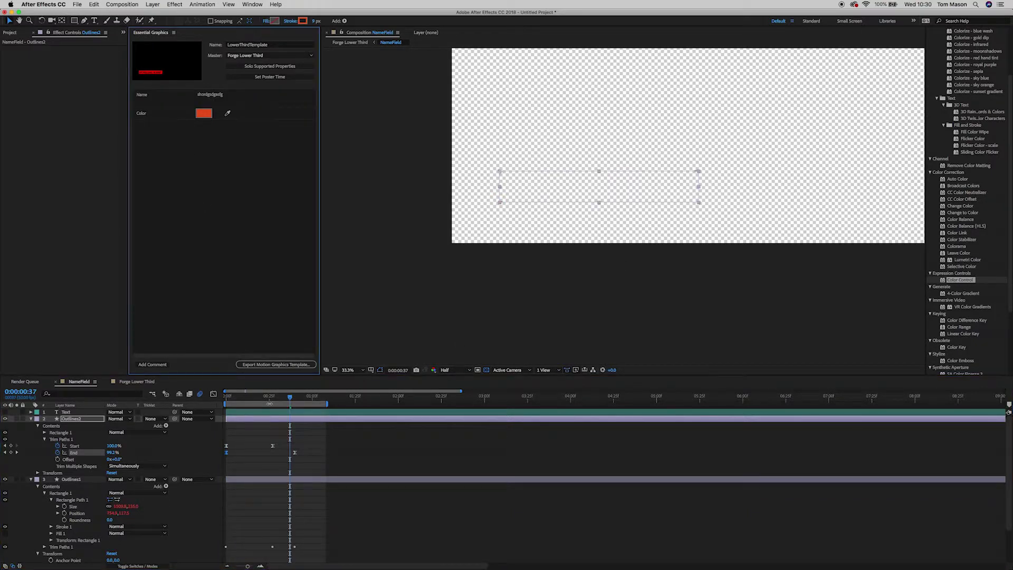
{"action": "left_click_drag", "start_coordinate": [269, 403], "coordinate": [220, 399]}
{"action": "key", "text": "space"}
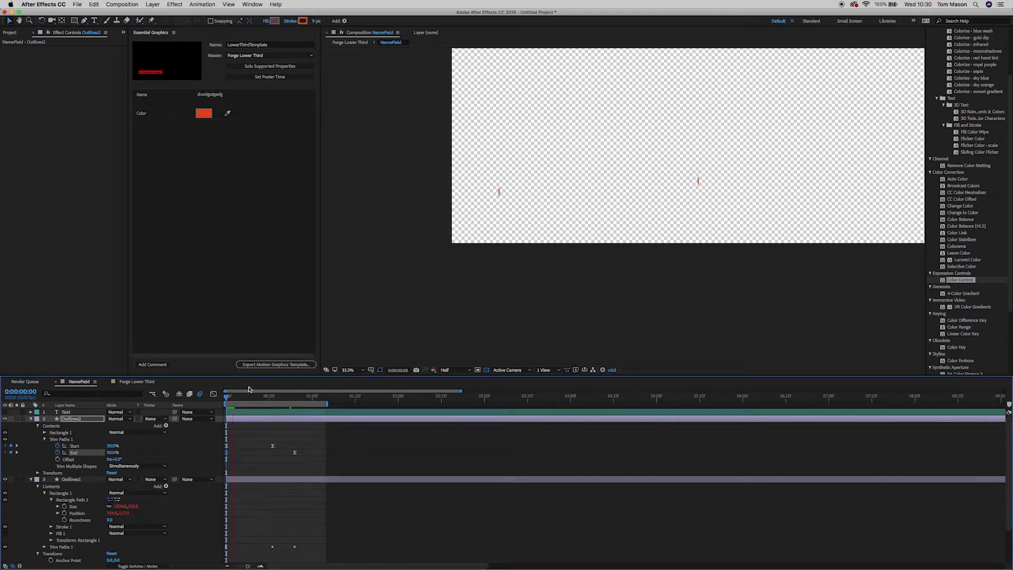
{"action": "left_click", "coordinate": [249, 391]}
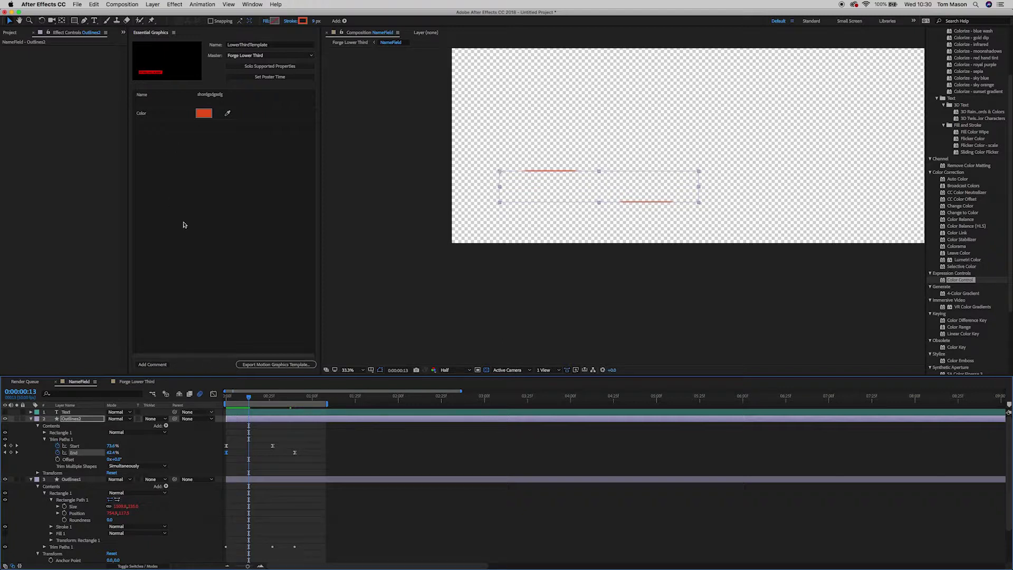
Collapse the Outlines2 and Outlines1 layer properties and replay the outline animation from the start
{"action": "left_click_drag", "start_coordinate": [248, 396], "coordinate": [225, 396]}
{"action": "left_click", "coordinate": [31, 418]}
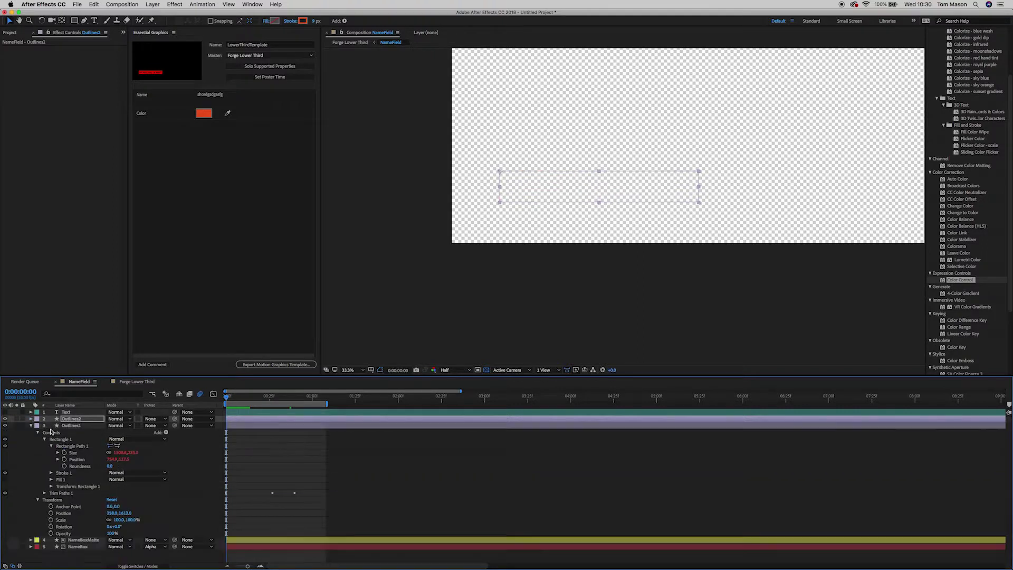
{"action": "left_click", "coordinate": [32, 425]}
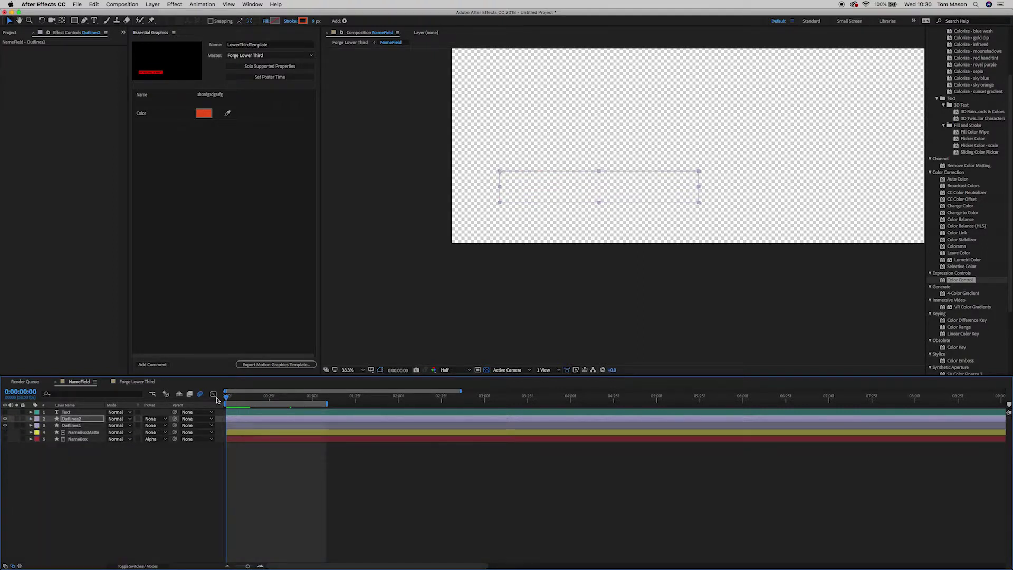
{"action": "key", "text": "space"}
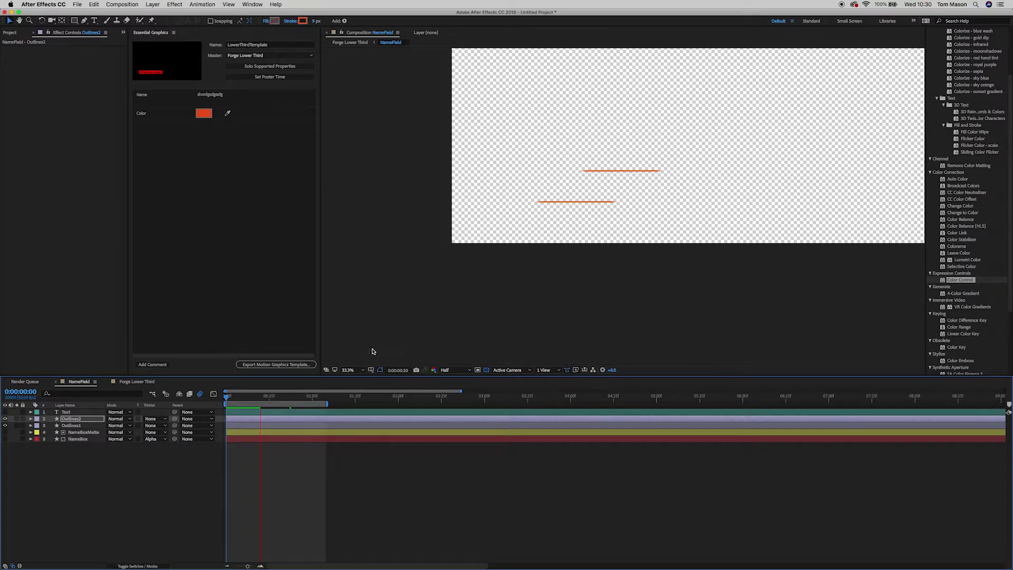
{"action": "key", "text": "space"}
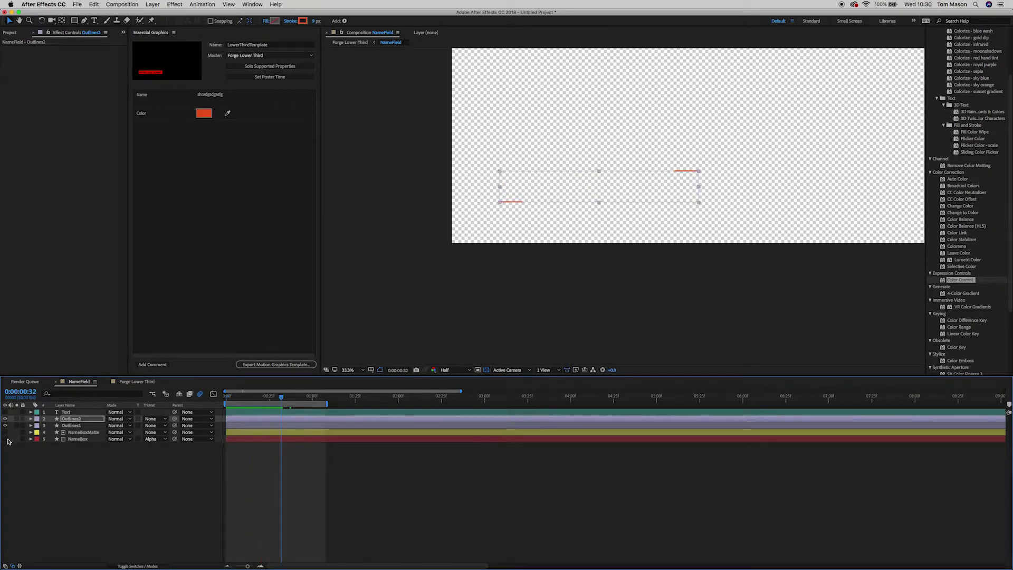
Make the NameBox layer visible again and preview it together with the outlines from the first frame
{"action": "left_click", "coordinate": [5, 439]}
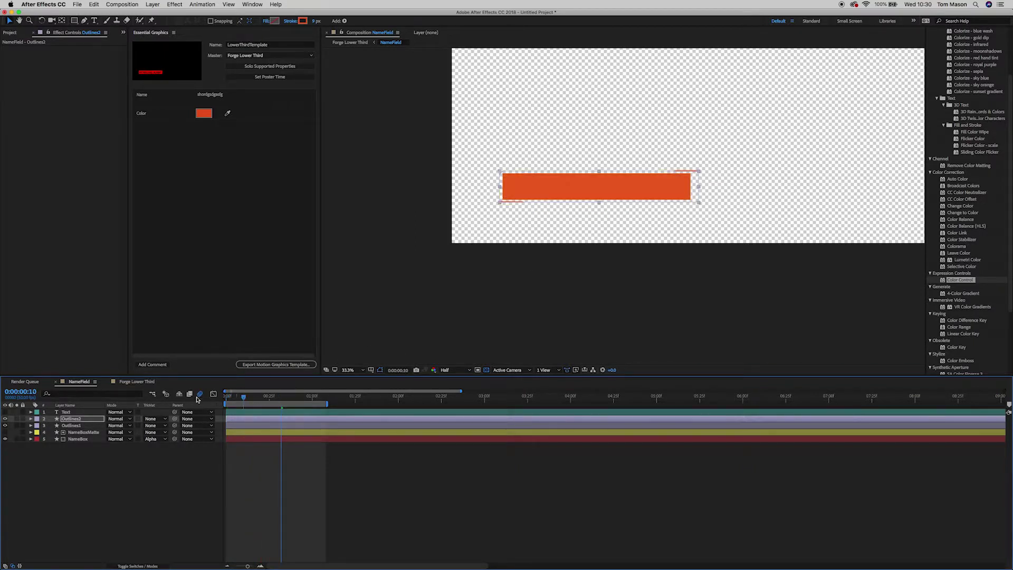
{"action": "key", "text": "Home"}
{"action": "key", "text": "space"}
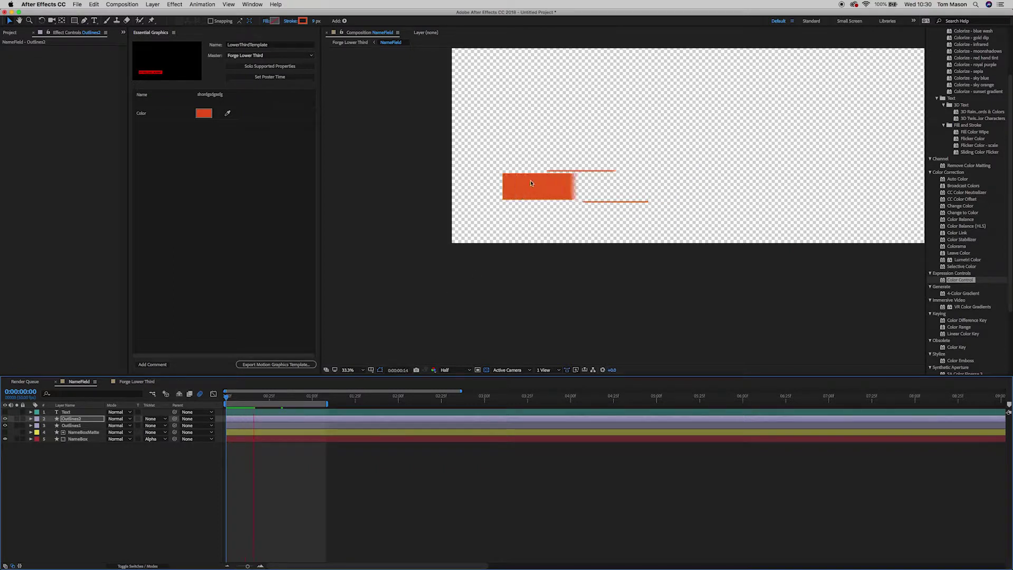
{"action": "key", "text": "space"}
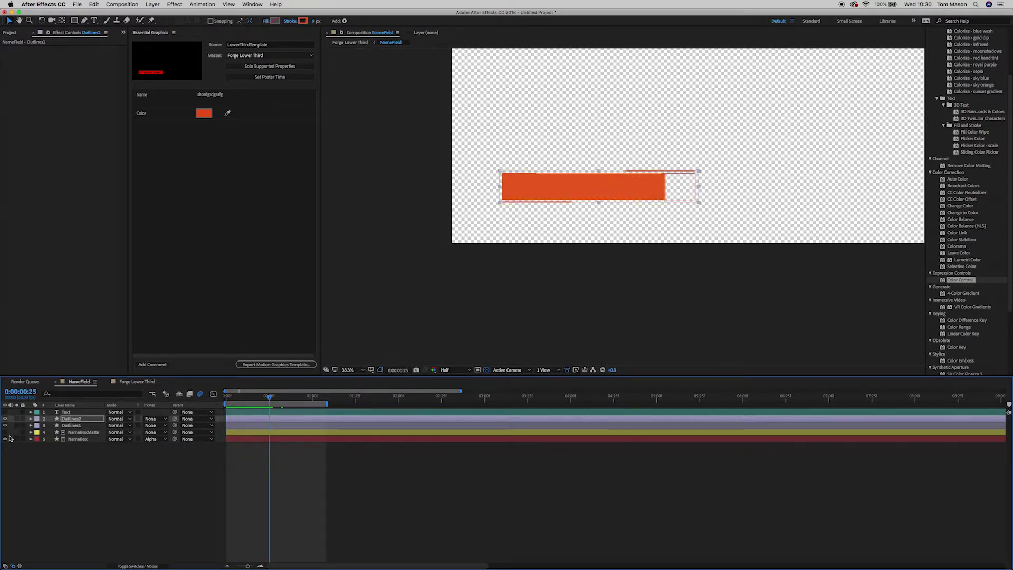
Delete the NameBoxMatte layer and set the NameBox layer's track matte to None, keeping NameBox visible
{"action": "left_click", "coordinate": [82, 433]}
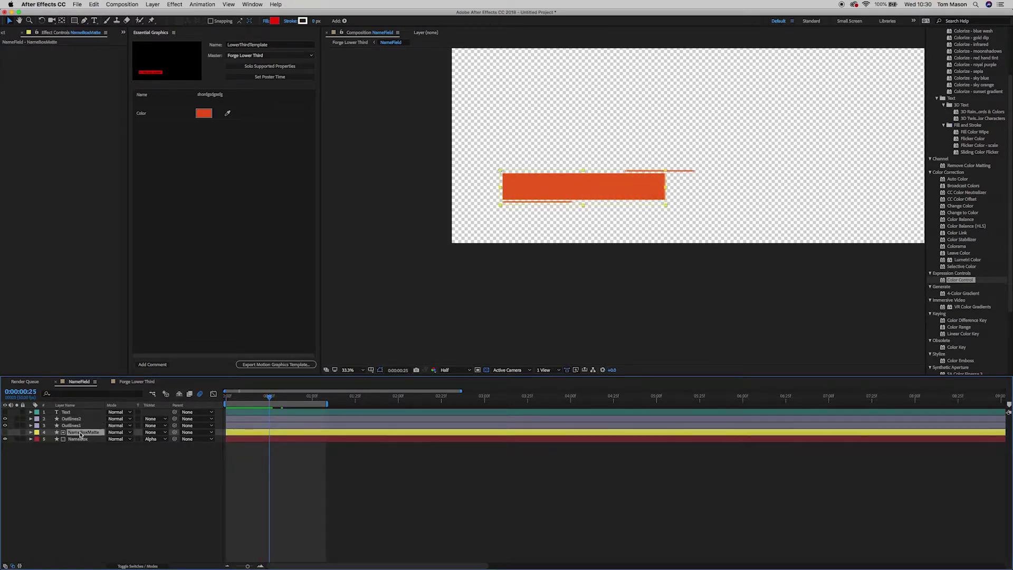
{"action": "key", "text": "Delete"}
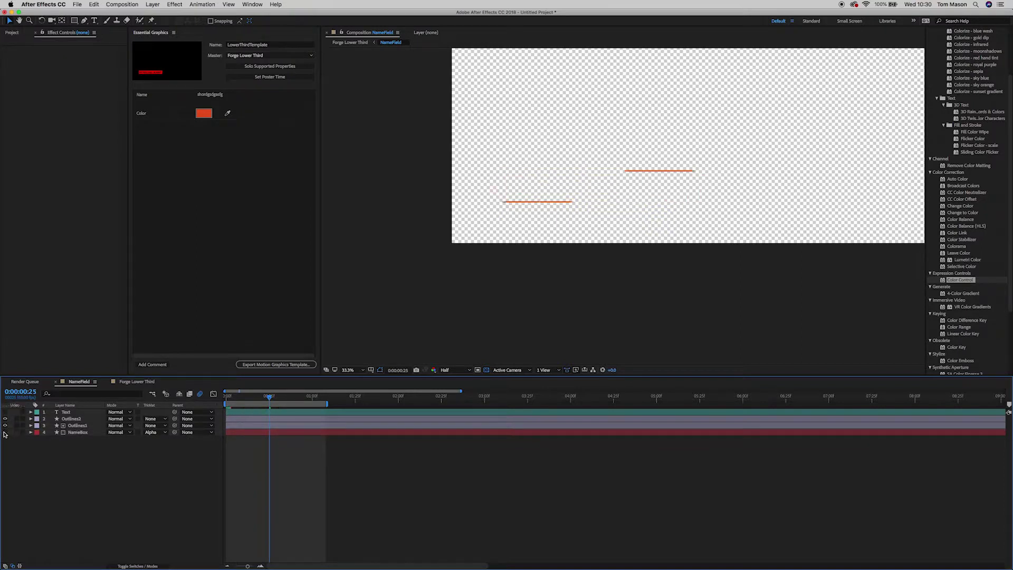
{"action": "left_click", "coordinate": [153, 432]}
{"action": "left_click", "coordinate": [158, 438]}
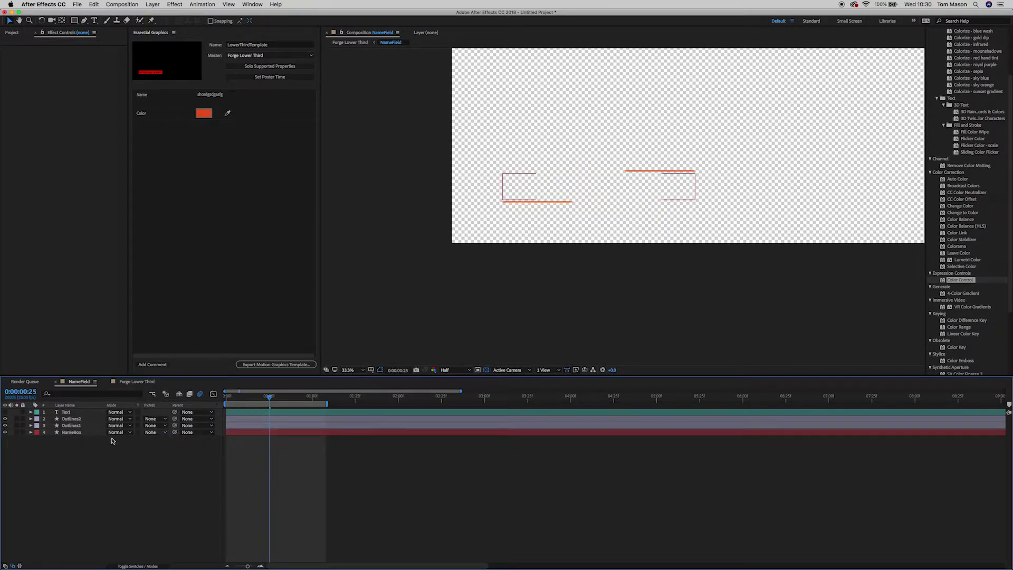
Play the composition from the first frame to check the NameBox animation without its matte
{"action": "left_click", "coordinate": [72, 432]}
{"action": "key", "text": "Home"}
{"action": "key", "text": "space"}
{"action": "key", "text": "space"}
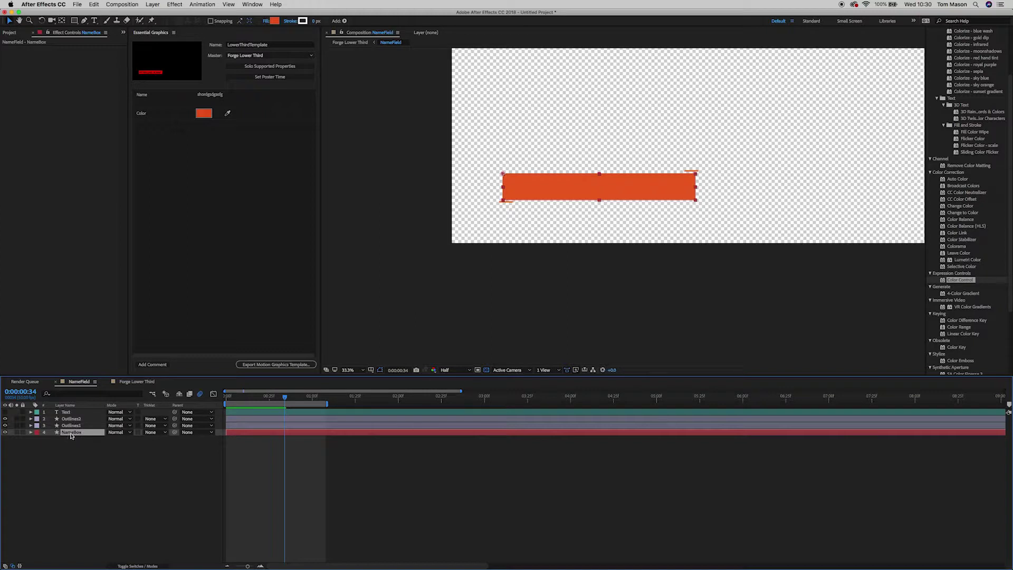
Duplicate the NameBox layer and remove the colour expression from the copy's rectangle fill
{"action": "key", "text": "super+d"}
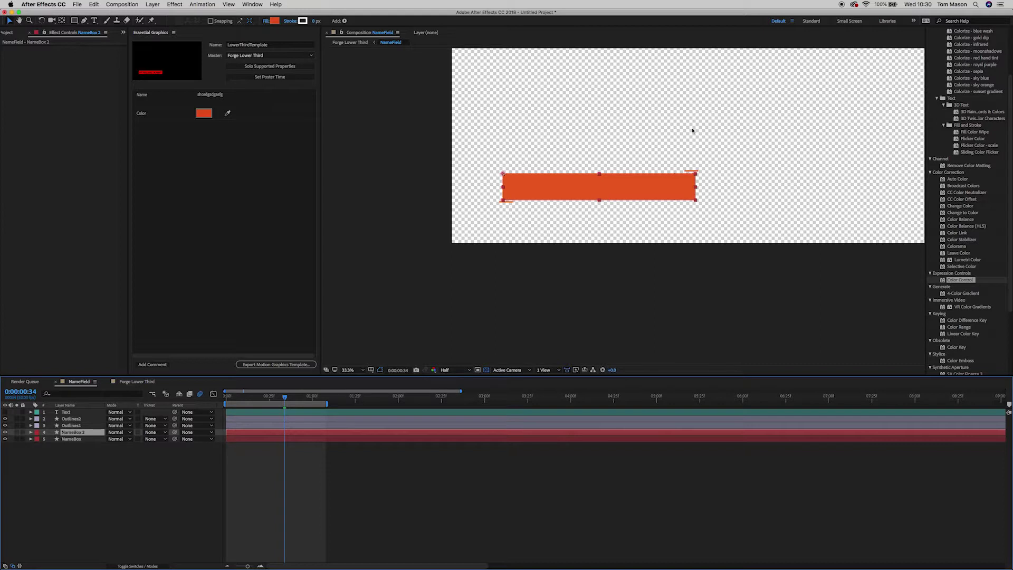
{"action": "left_click", "coordinate": [30, 432]}
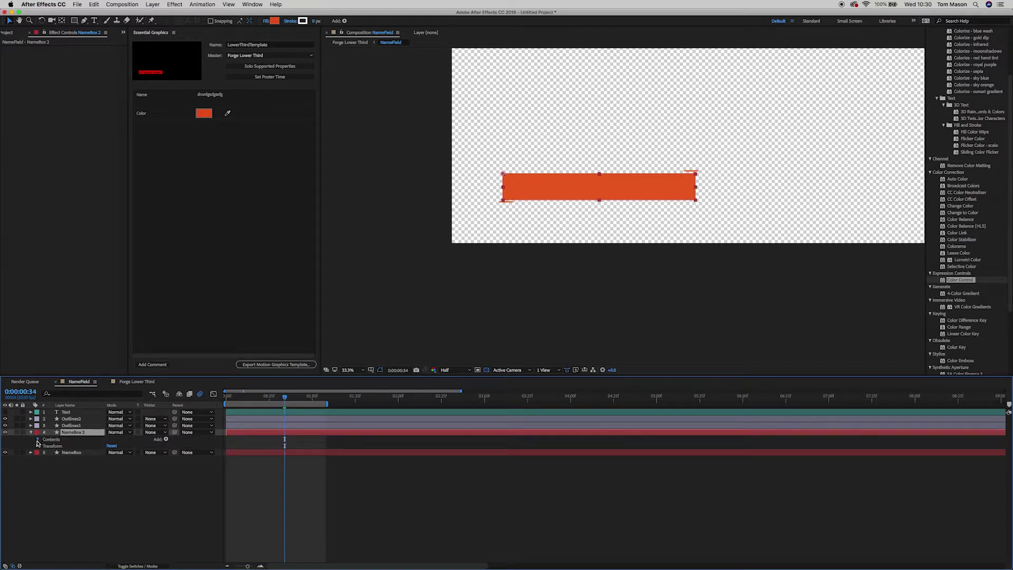
{"action": "left_click", "coordinate": [38, 439]}
{"action": "left_click", "coordinate": [44, 446]}
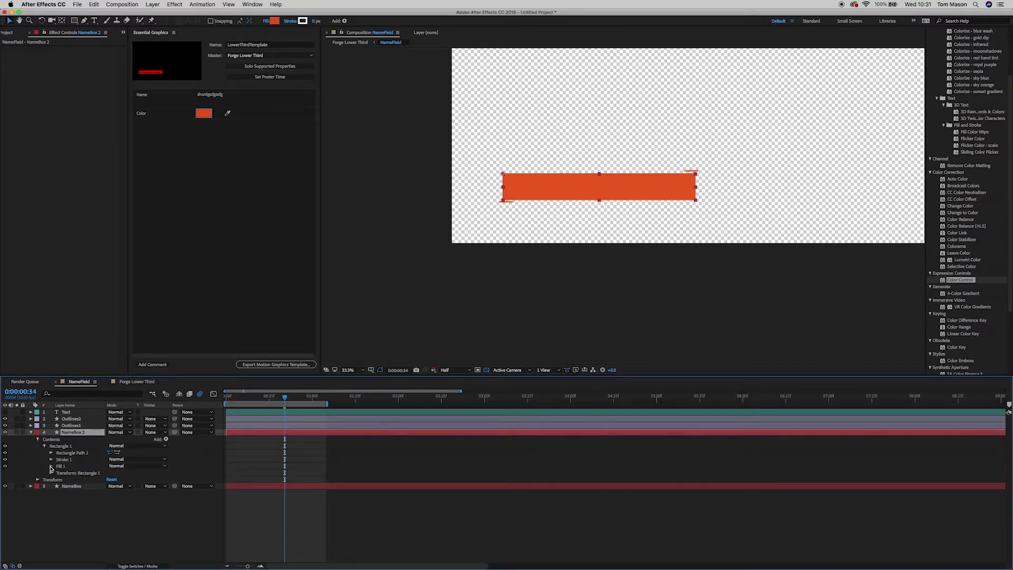
{"action": "left_click", "coordinate": [51, 466]}
{"action": "left_click", "coordinate": [58, 486]}
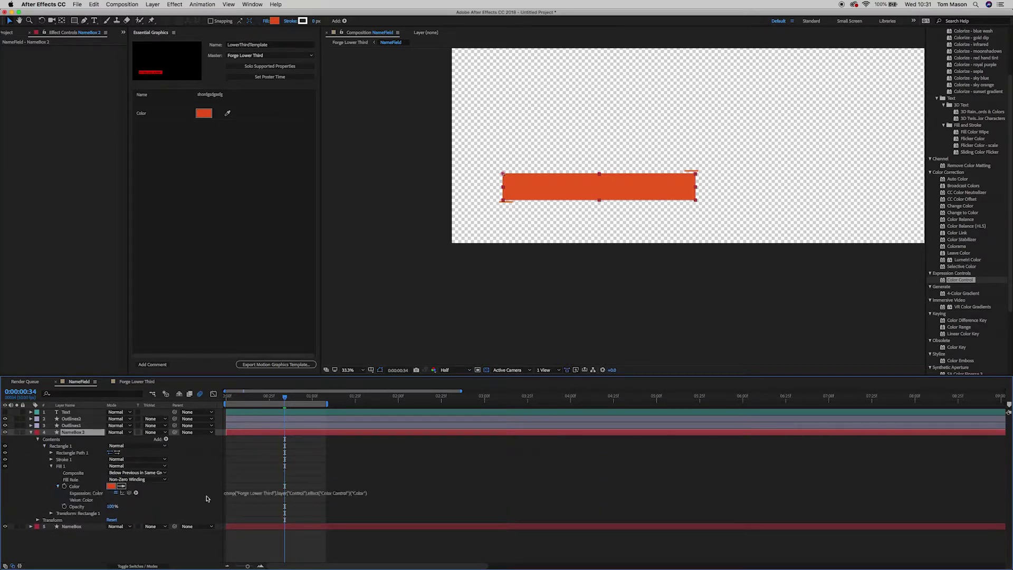
{"action": "left_click", "coordinate": [189, 495]}
{"action": "left_click", "coordinate": [273, 492]}
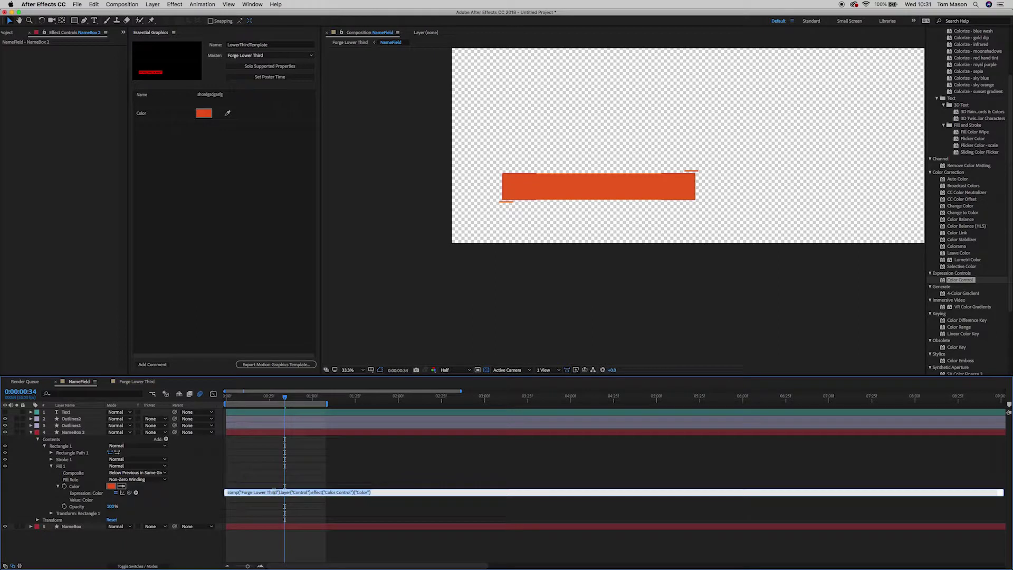
{"action": "key", "text": "BackSpace"}
Change the duplicated box's fill colour to green, 1EB033
{"action": "left_click", "coordinate": [111, 486]}
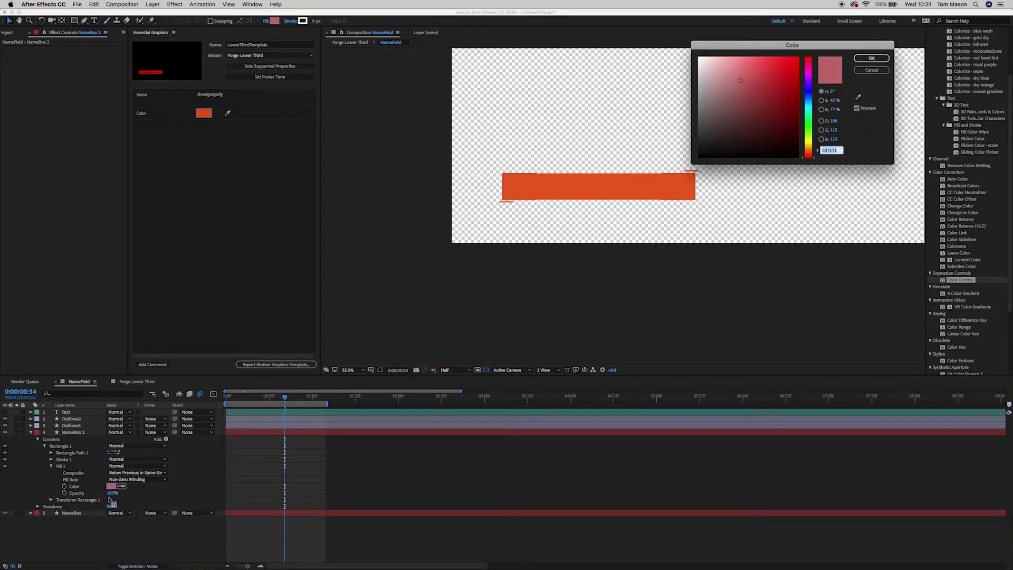
{"action": "left_click", "coordinate": [808, 121]}
{"action": "mouse_move", "coordinate": [791, 108]}
{"action": "left_mouse_down"}
{"action": "mouse_move", "coordinate": [793, 74]}
{"action": "mouse_move", "coordinate": [789, 106]}
{"action": "mouse_move", "coordinate": [781, 88]}
{"action": "left_mouse_up"}
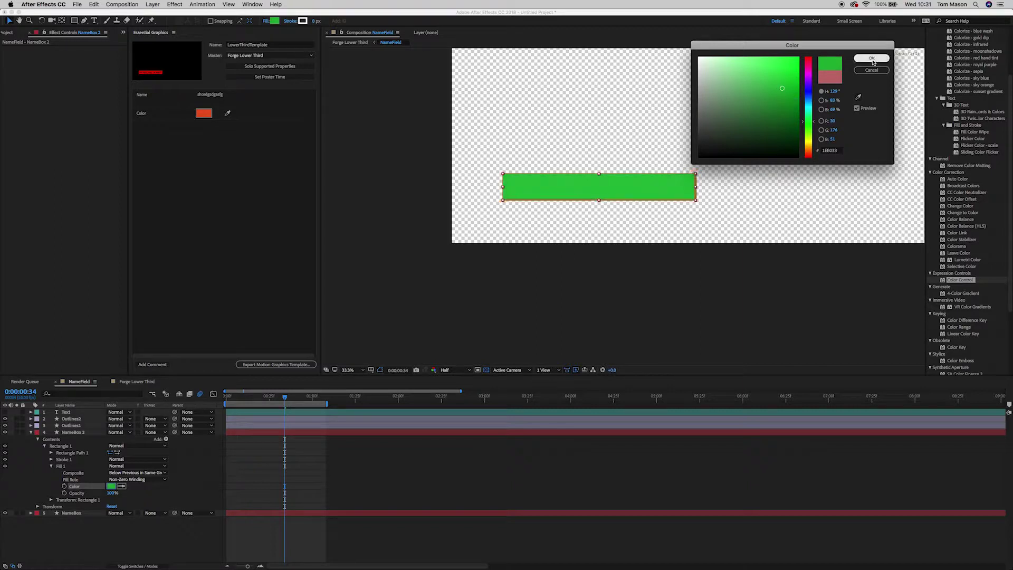
{"action": "left_click", "coordinate": [870, 59]}
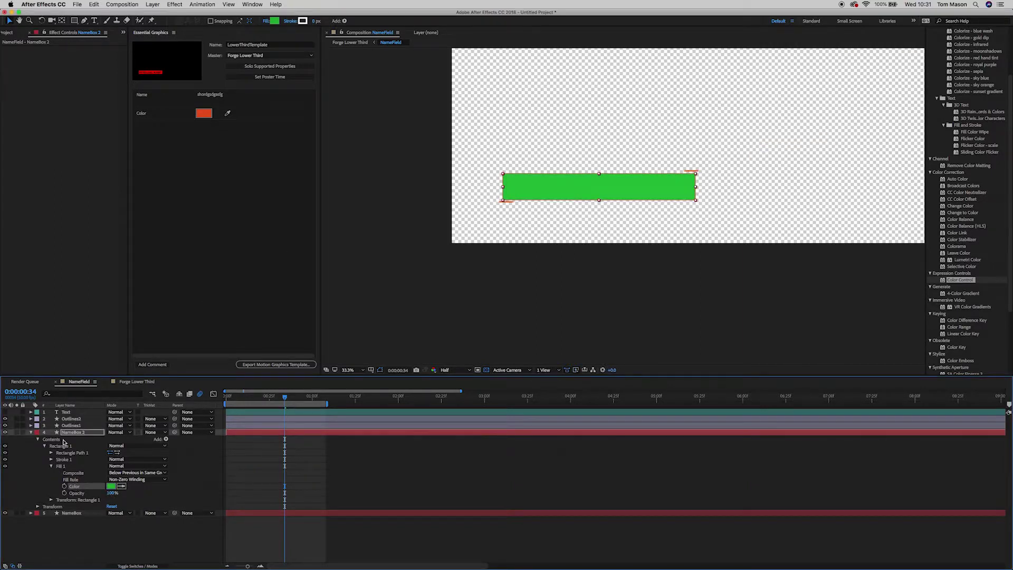
Rename the duplicated box layer as NameBoxMatte
{"action": "left_click", "coordinate": [73, 434]}
{"action": "key", "text": "Return"}
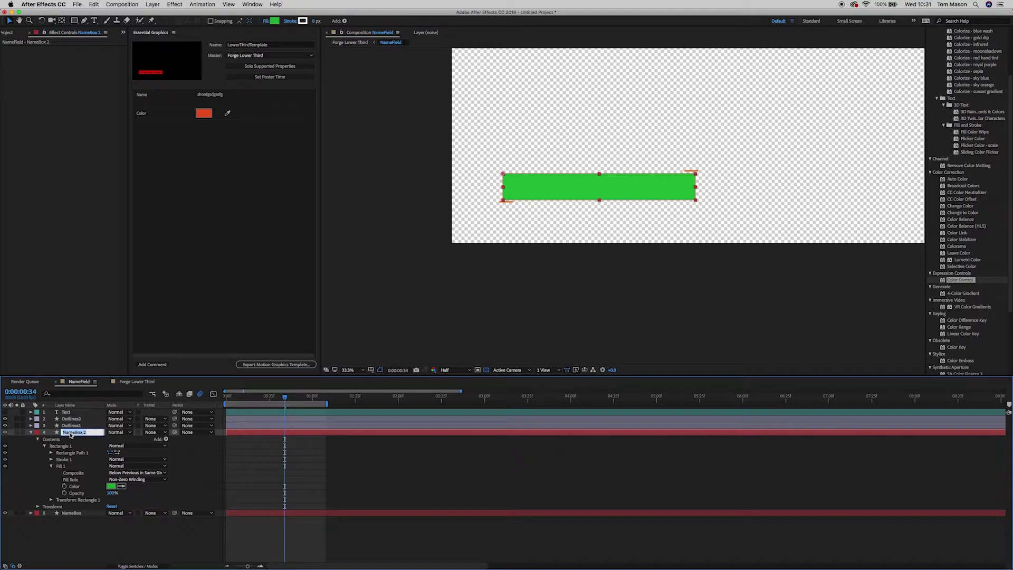
{"action": "type", "text": "Name"}
{"action": "left_click", "coordinate": [78, 538]}
{"action": "left_click", "coordinate": [74, 434]}
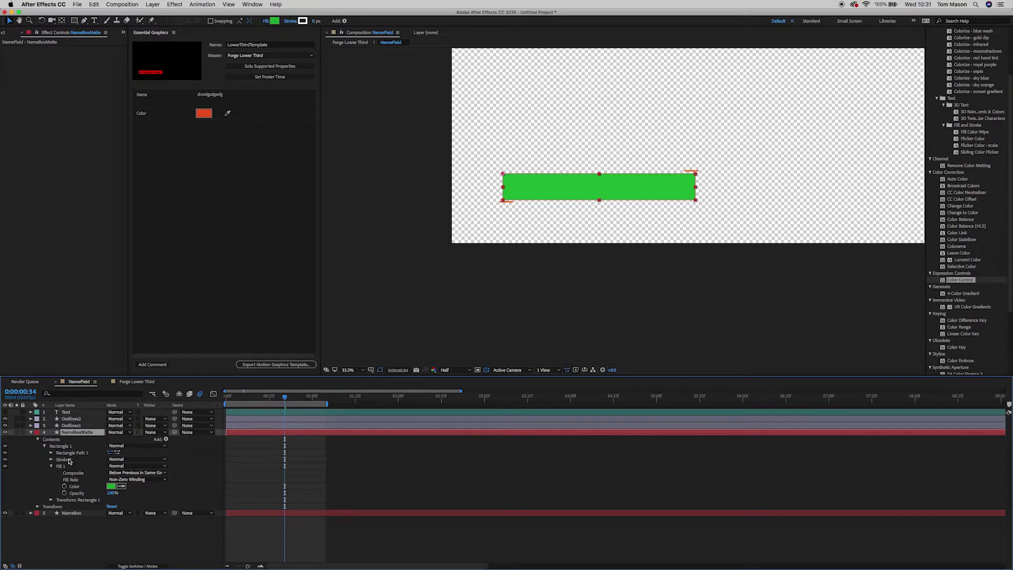
Scale NameBoxMatte to 120% vertically, keeping 100% horizontally, and nudge it up and left to cover the outlines
{"action": "key", "text": "s"}
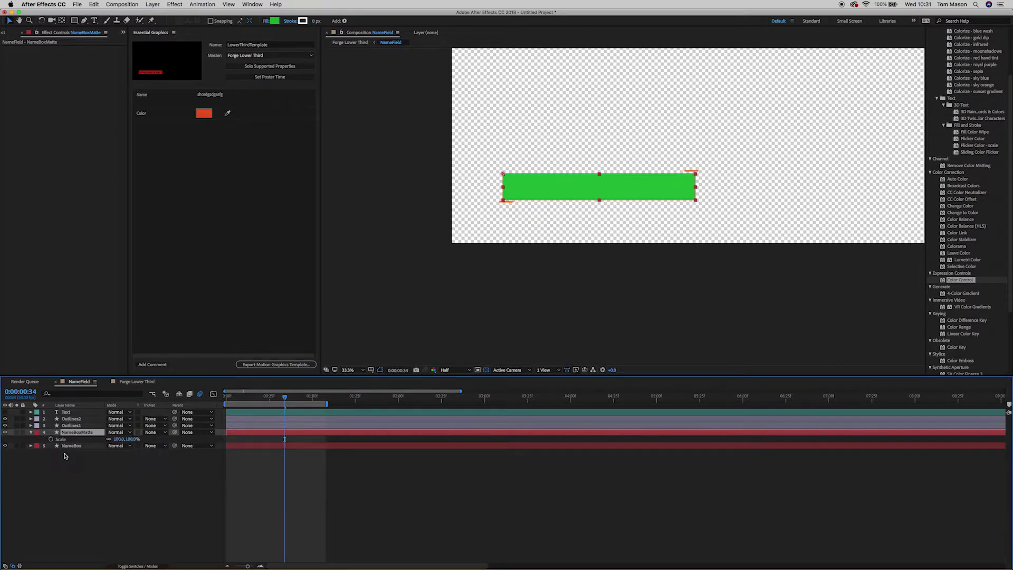
{"action": "left_click", "coordinate": [130, 438]}
{"action": "type", "text": "120"}
{"action": "key", "text": "Return"}
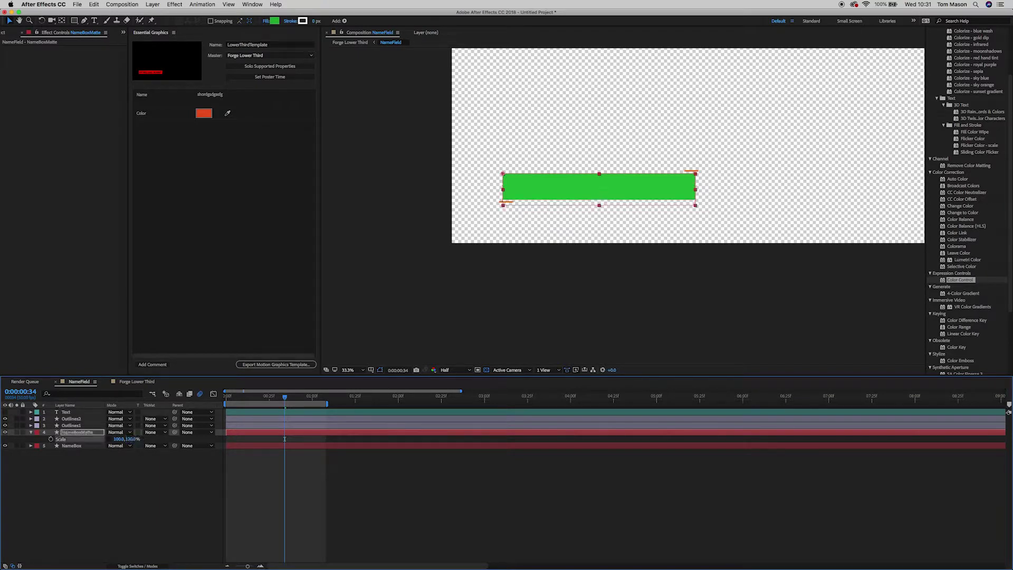
{"action": "left_click", "coordinate": [77, 434]}
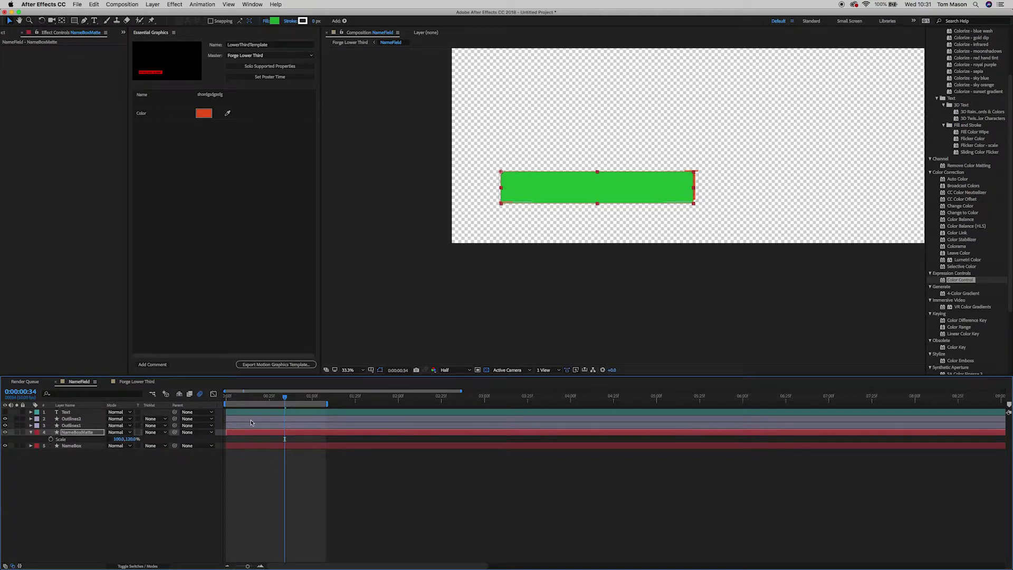
Keyframe NameBoxMatte's Scale at 0:00:00:06 and 0:00:00:31, with the second keyframe's horizontal scale at 105%
{"action": "mouse_move", "coordinate": [240, 397]}
{"action": "left_mouse_down"}
{"action": "mouse_move", "coordinate": [227, 397]}
{"action": "mouse_move", "coordinate": [235, 397]}
{"action": "left_mouse_up"}
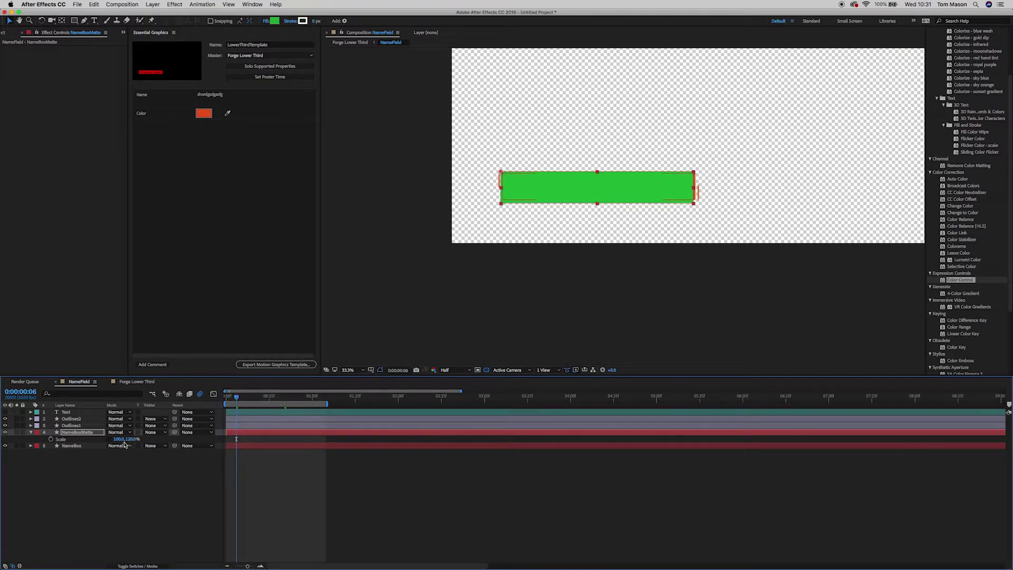
{"action": "left_click", "coordinate": [51, 438]}
{"action": "mouse_move", "coordinate": [235, 398]}
{"action": "left_mouse_down"}
{"action": "mouse_move", "coordinate": [225, 399]}
{"action": "mouse_move", "coordinate": [278, 403]}
{"action": "left_mouse_up"}
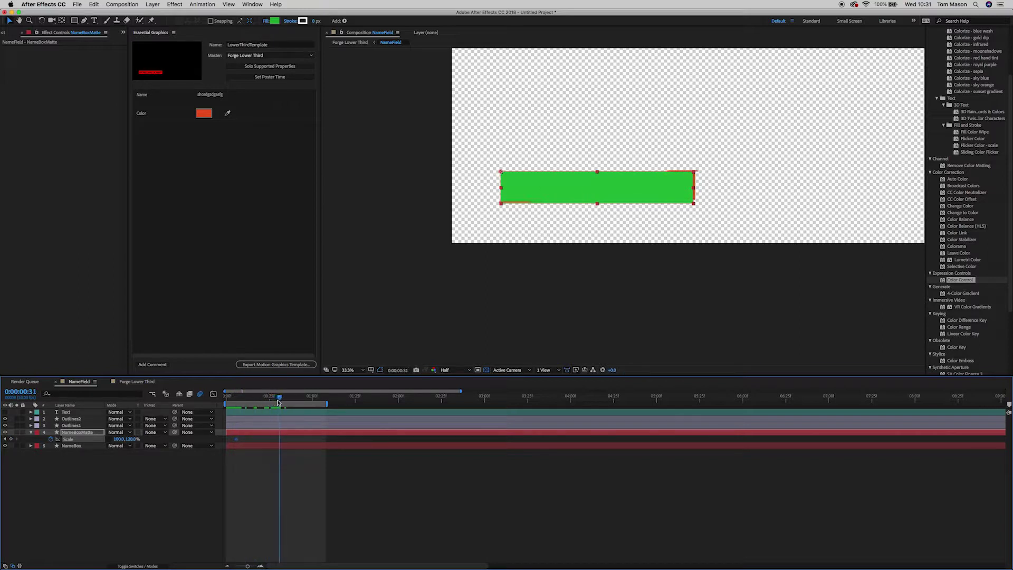
{"action": "left_click", "coordinate": [12, 439]}
{"action": "left_click", "coordinate": [117, 439]}
{"action": "type", "text": "105"}
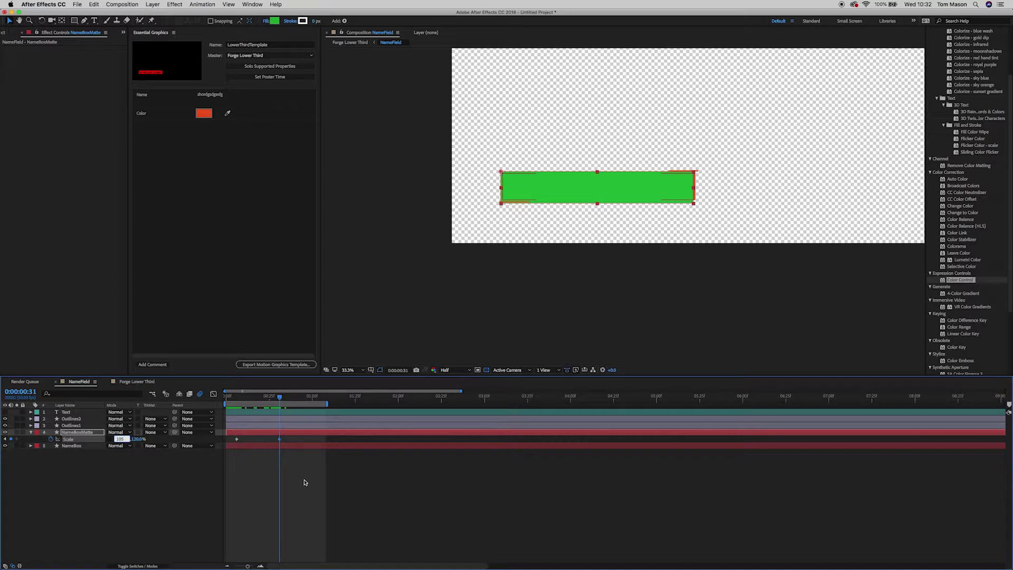
{"action": "left_click", "coordinate": [273, 494]}
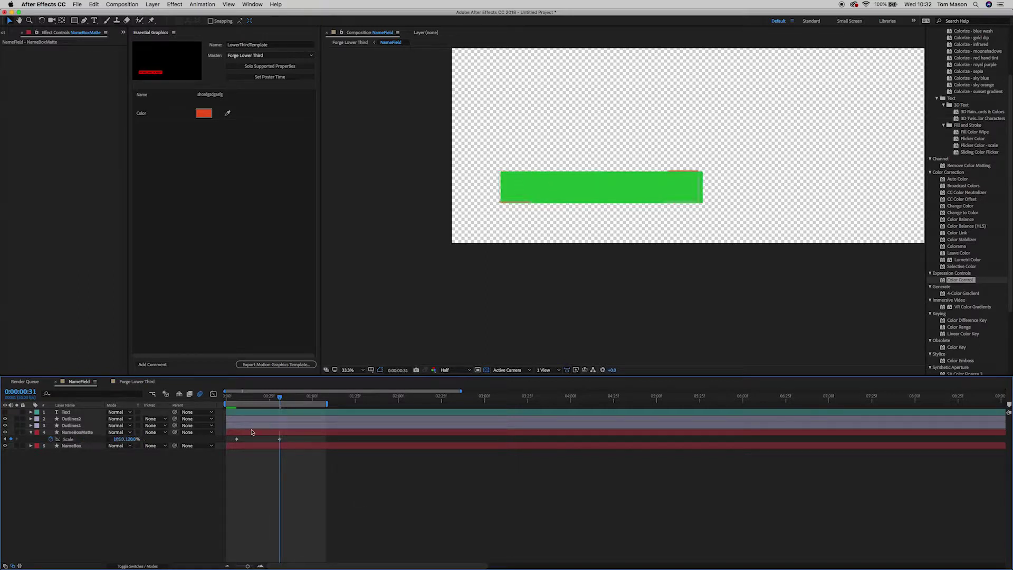
Set the first Scale keyframe's horizontal value to 0% and scrub through the matte's growth
{"action": "left_click", "coordinate": [7, 439]}
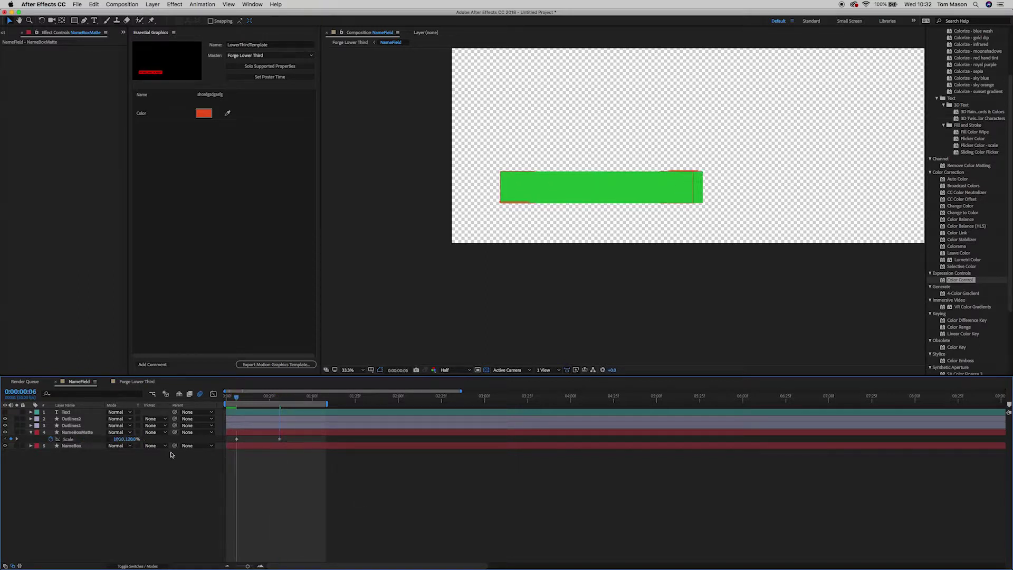
{"action": "left_click", "coordinate": [118, 440]}
{"action": "type", "text": "0"}
{"action": "key", "text": "Return"}
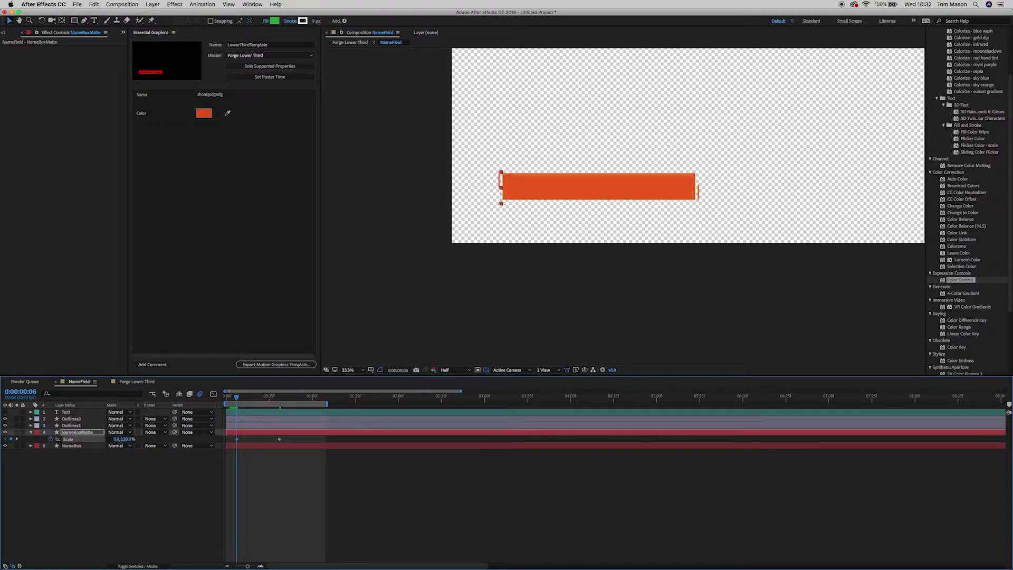
{"action": "left_click_drag", "start_coordinate": [236, 397], "coordinate": [290, 402]}
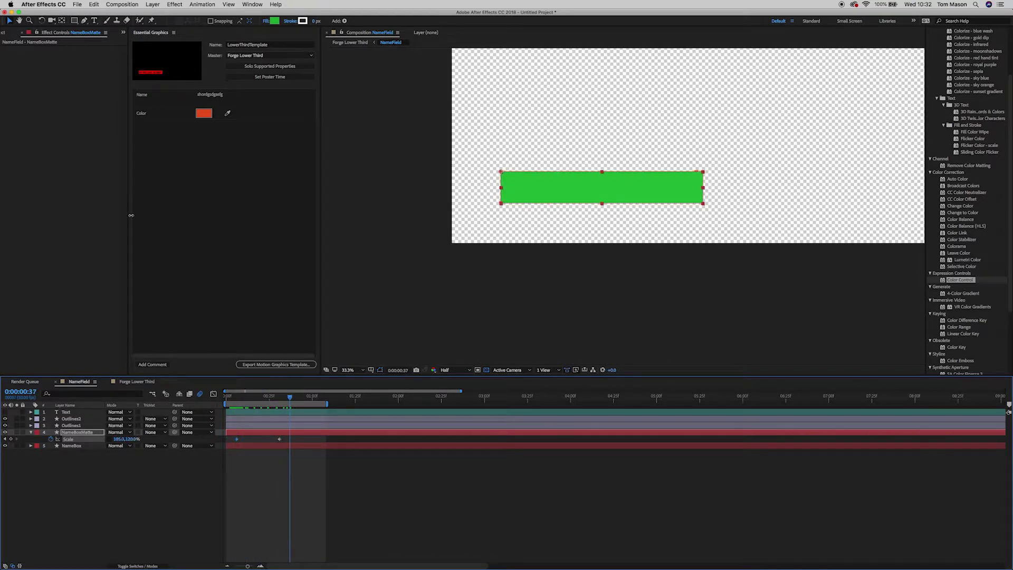
Change the Name text to "short" and preview the animation with the Text layer visible
{"action": "left_click", "coordinate": [221, 97]}
{"action": "type", "text": "shoe"}
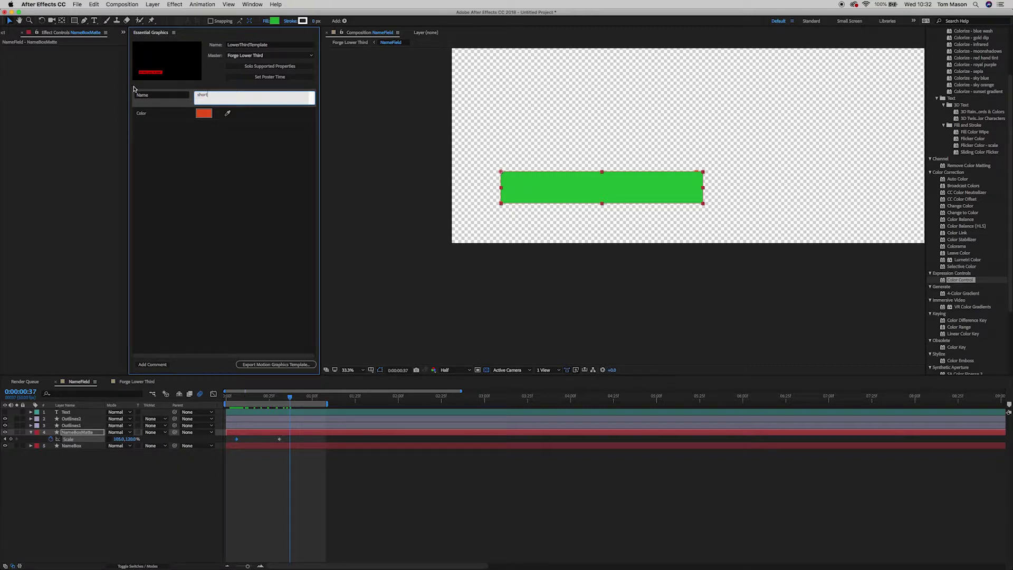
{"action": "left_click", "coordinate": [71, 522]}
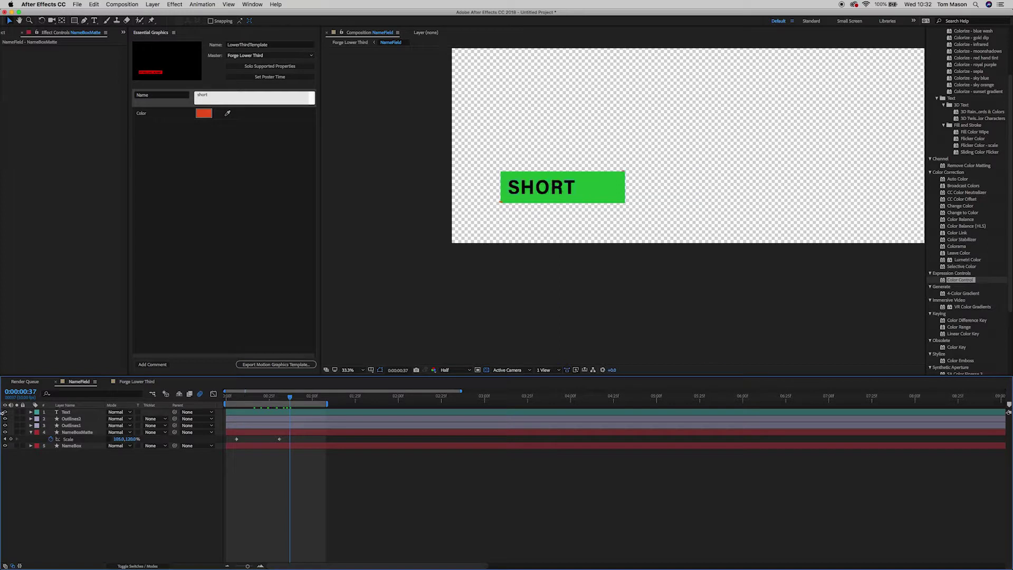
{"action": "left_click_drag", "start_coordinate": [227, 399], "coordinate": [272, 399]}
{"action": "key", "text": "space"}
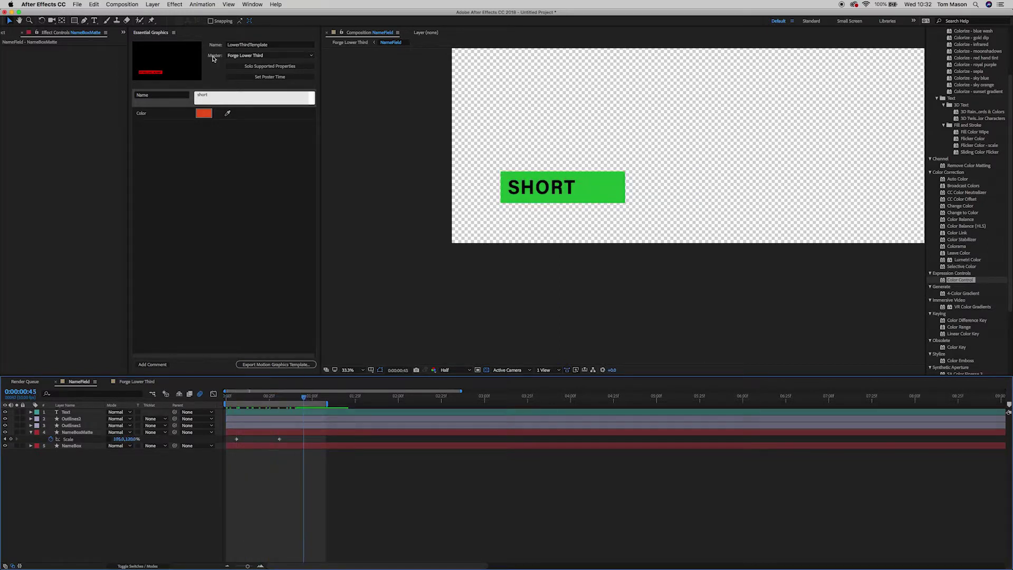
Change the Name text to "Long Long Long Long" and replay the matte animation from the first frame
{"action": "left_click", "coordinate": [216, 95]}
{"action": "type", "text": "Lo"}
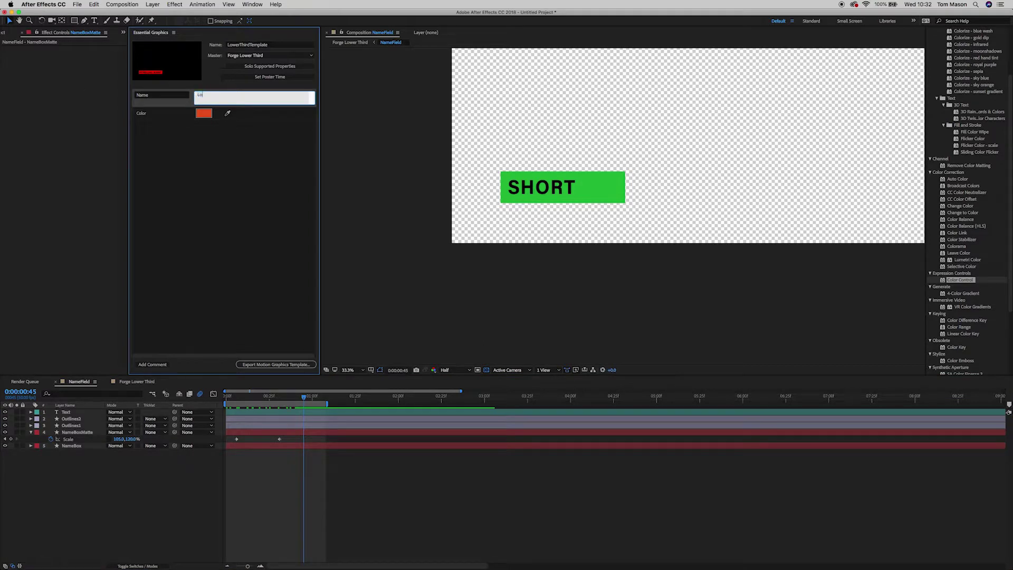
{"action": "type", "text": "ng Long Long Long"}
{"action": "left_click", "coordinate": [230, 266]}
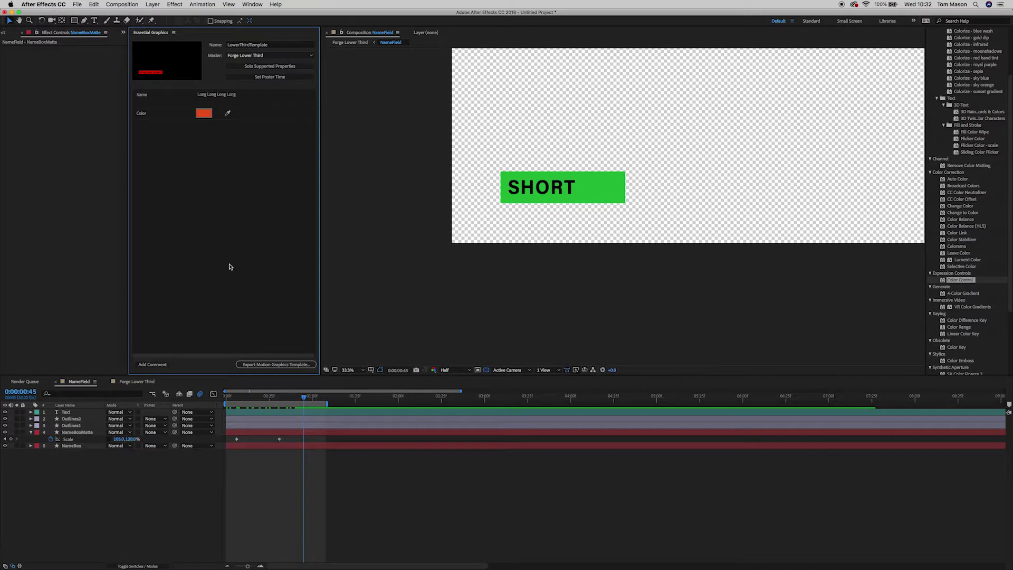
{"action": "left_click_drag", "start_coordinate": [294, 396], "coordinate": [208, 393]}
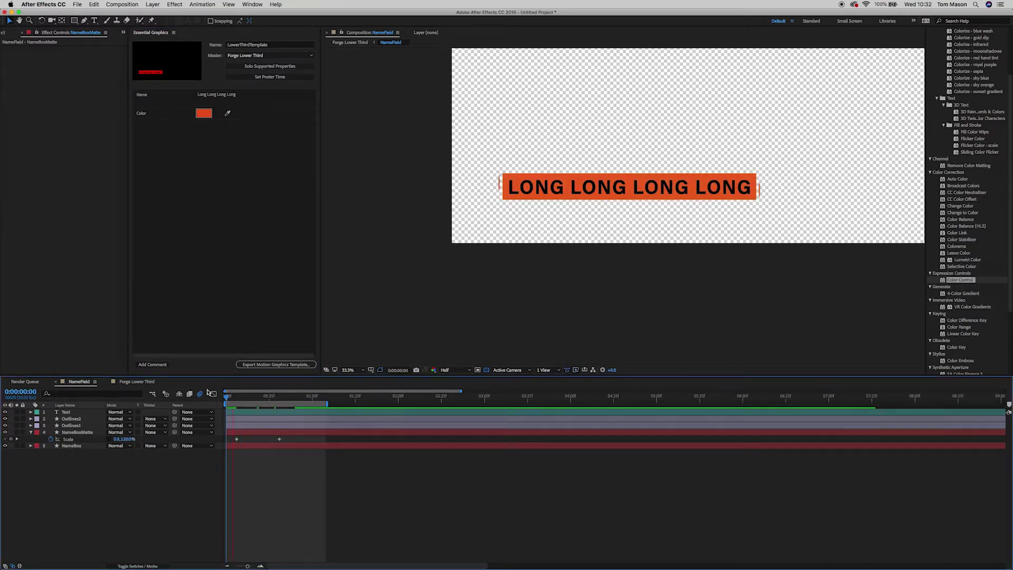
{"action": "key", "text": "space"}
Apply Easy Ease to both NameBoxMatte Scale keyframes and reshape the speed curve to start fast and slow down gradually
{"action": "left_click_drag", "start_coordinate": [289, 452], "coordinate": [230, 433]}
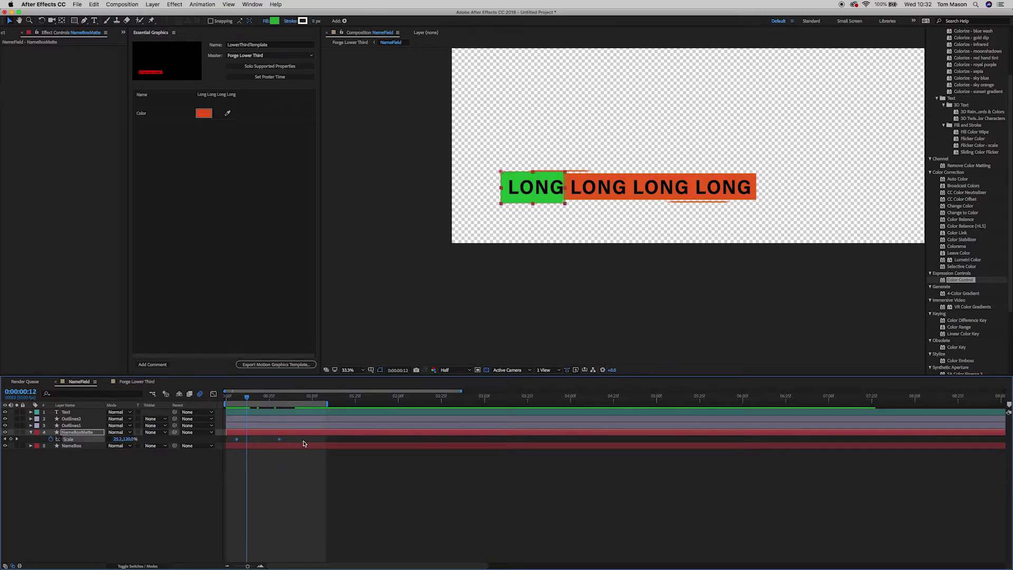
{"action": "key", "text": "F9"}
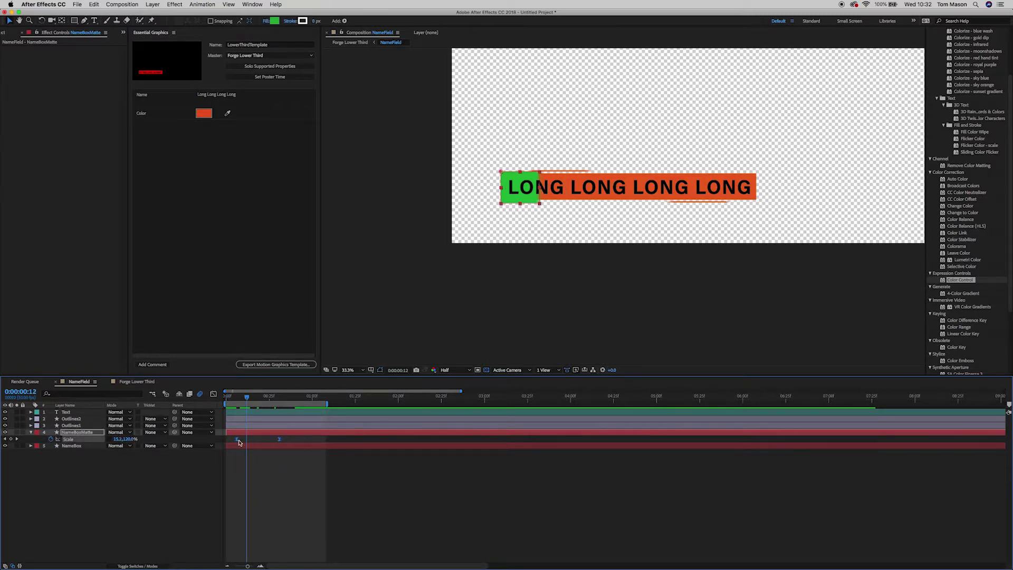
{"action": "left_click", "coordinate": [213, 394]}
{"action": "left_click_drag", "start_coordinate": [302, 525], "coordinate": [258, 541]}
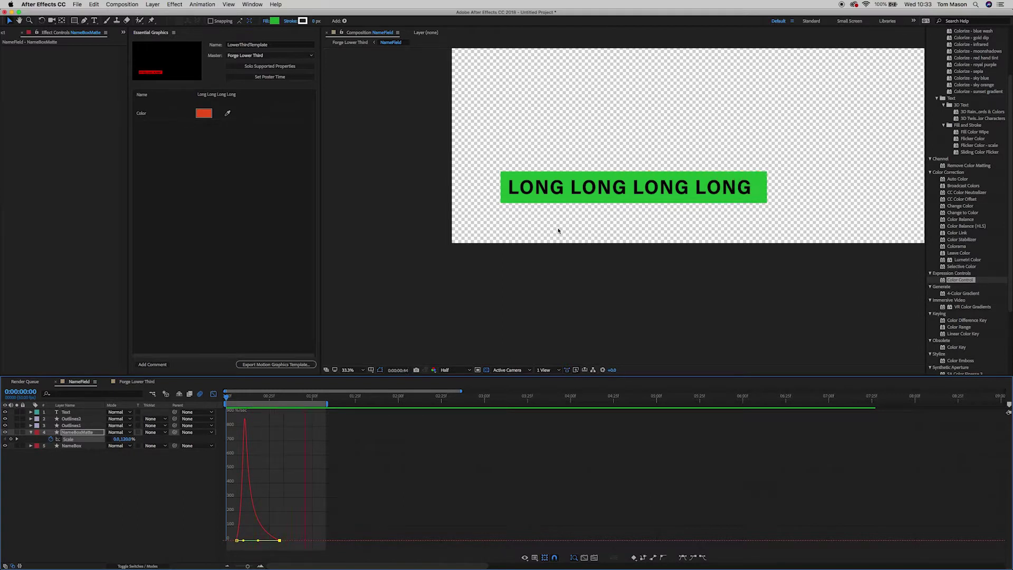
Extend the matte's scale animation by moving its last keyframe to 0:00:01:01, preview it, and close the Graph Editor
{"action": "key", "text": "space"}
{"action": "mouse_move", "coordinate": [288, 541]}
{"action": "left_click_drag", "start_coordinate": [288, 541], "coordinate": [314, 543]}
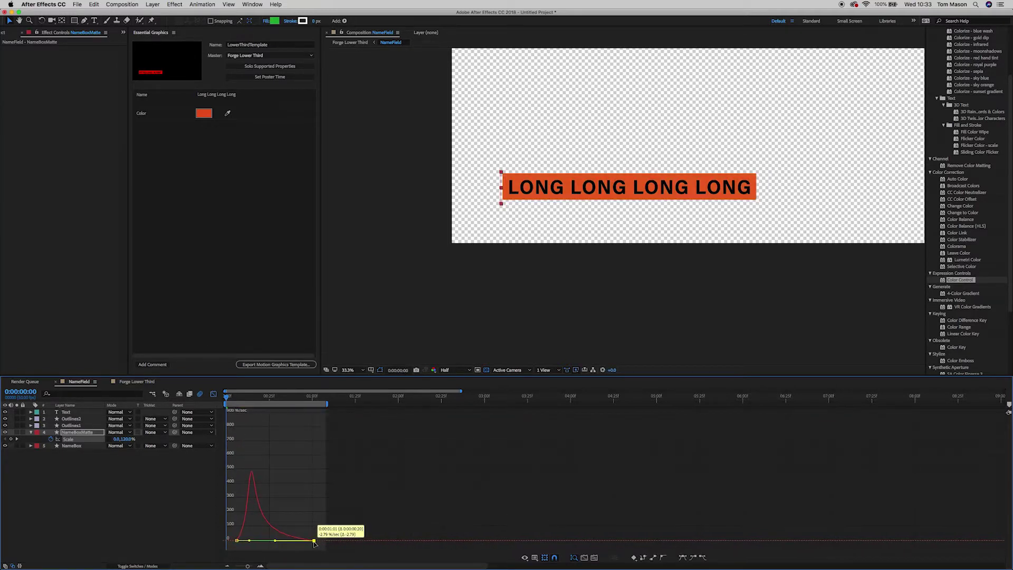
{"action": "key", "text": "space"}
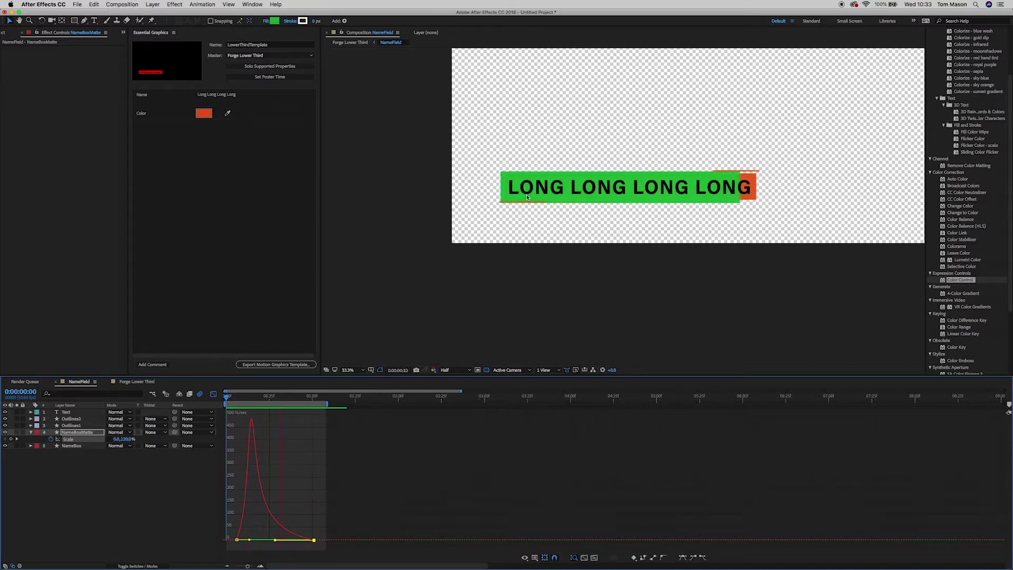
{"action": "left_click", "coordinate": [213, 395]}
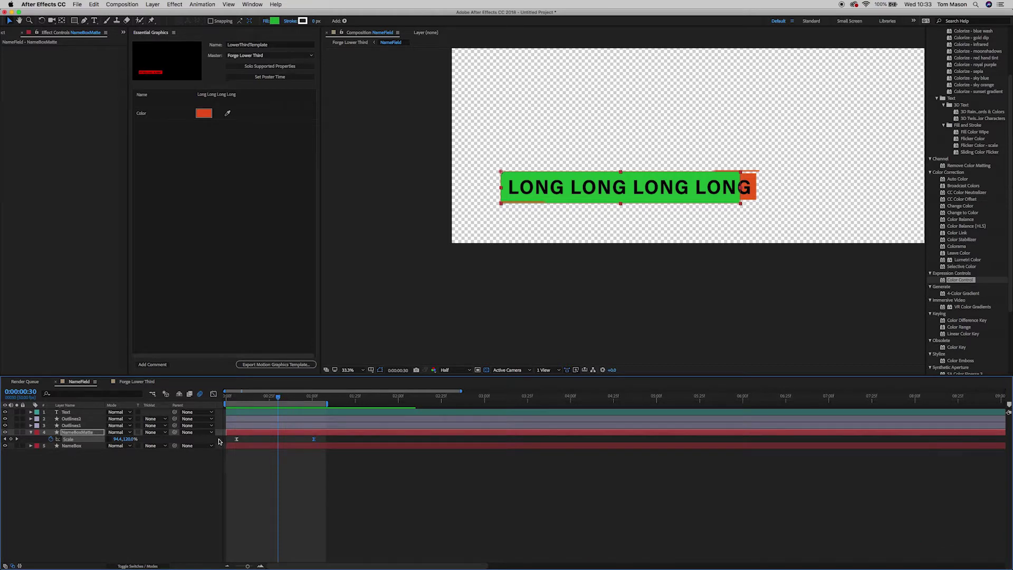
Select the NameBox layer and change the template's Color control to blue
{"action": "left_click", "coordinate": [70, 446]}
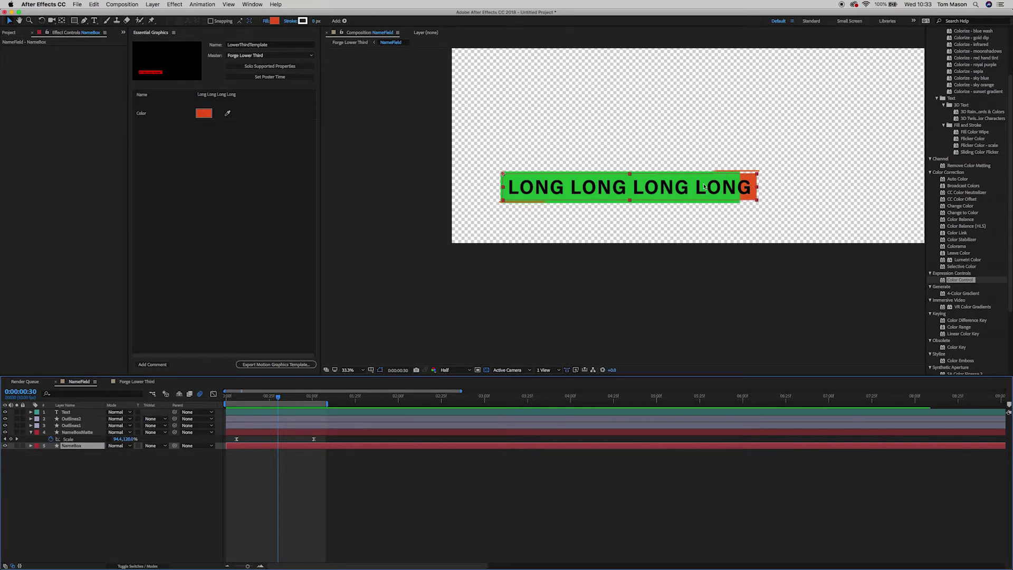
{"action": "left_click", "coordinate": [203, 113]}
{"action": "left_click_drag", "start_coordinate": [806, 107], "coordinate": [808, 99]}
{"action": "left_click", "coordinate": [791, 72]}
{"action": "left_click", "coordinate": [871, 58]}
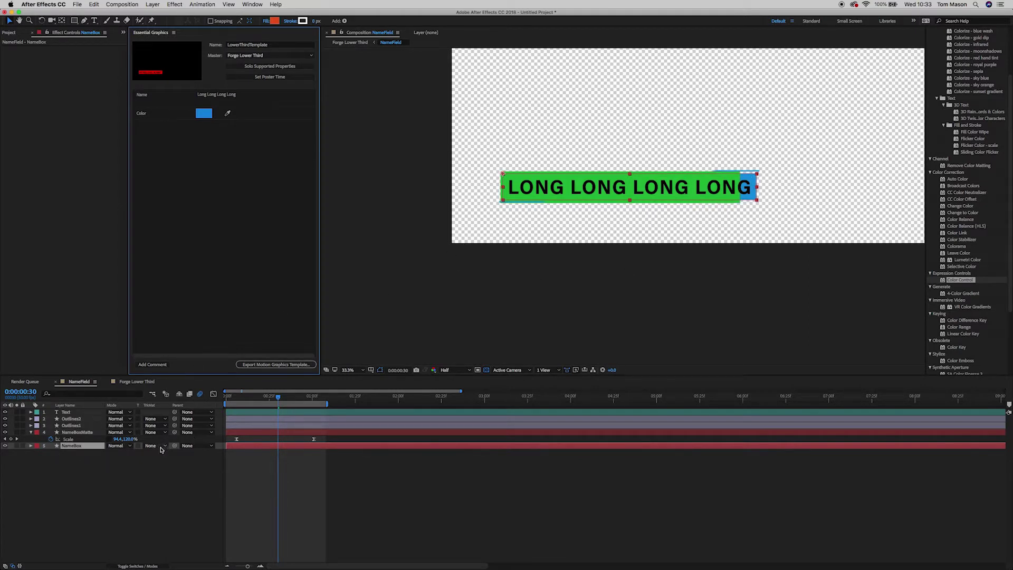
Set the NameBox layer's track matte to Alpha Matte "NameBoxMatte" and preview the box reveal from the first frame
{"action": "left_click", "coordinate": [125, 566]}
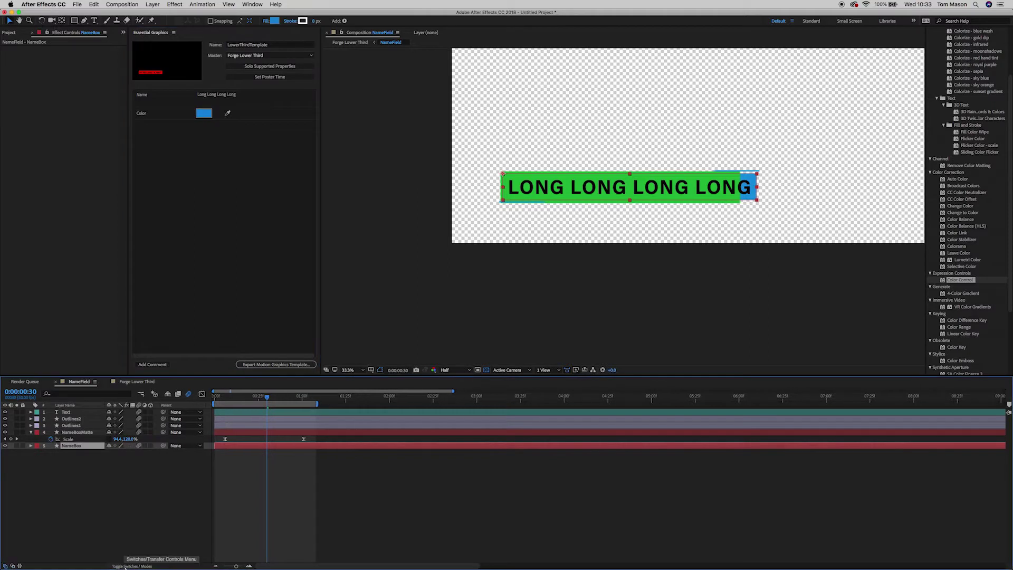
{"action": "left_click", "coordinate": [127, 566]}
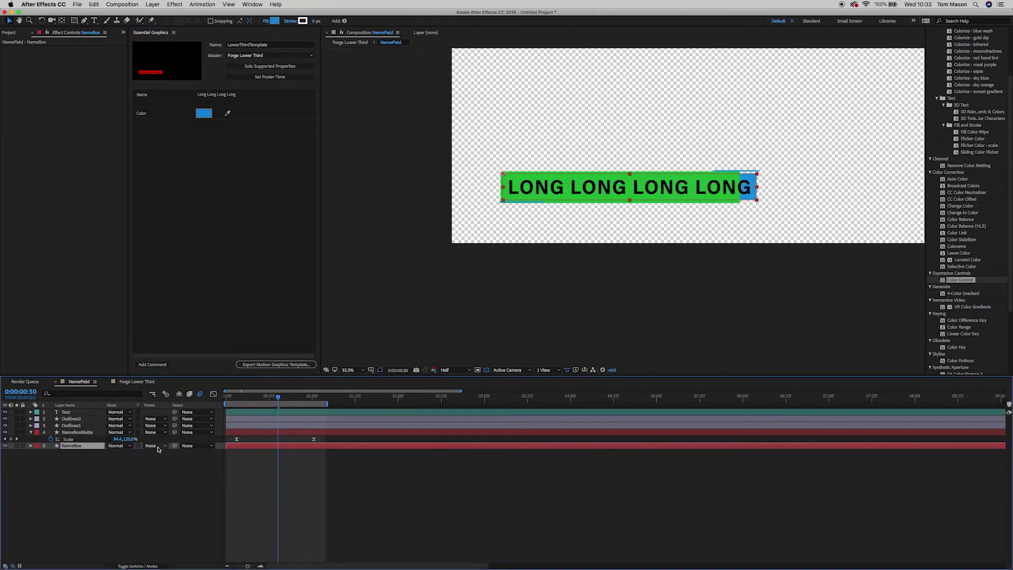
{"action": "left_click", "coordinate": [155, 445]}
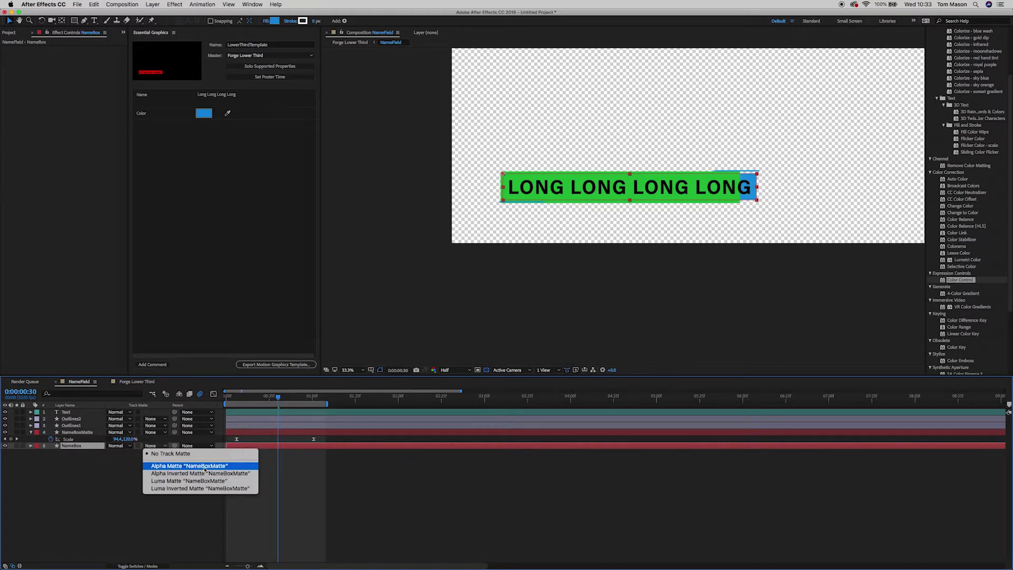
{"action": "left_click", "coordinate": [171, 465]}
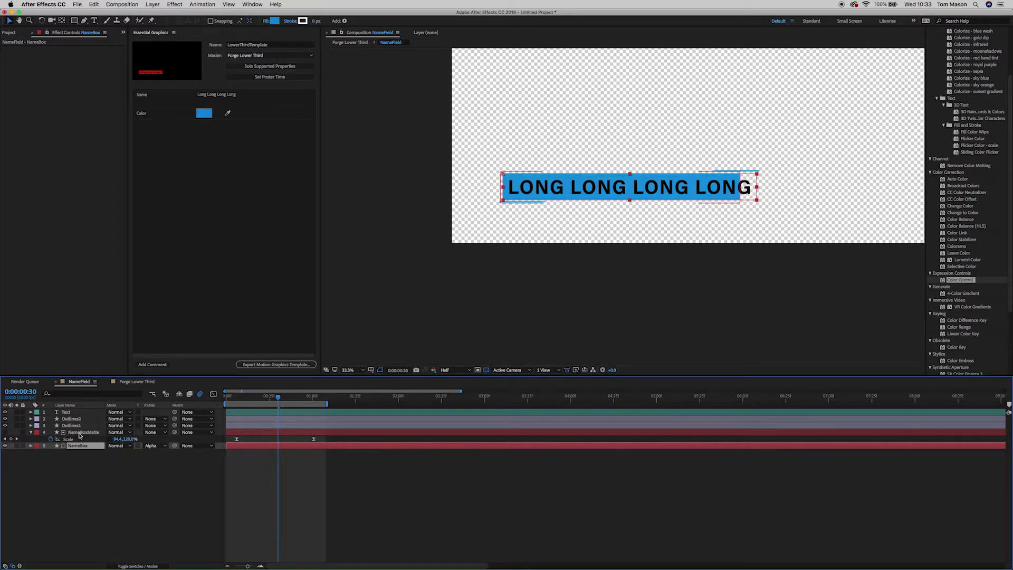
{"action": "left_click", "coordinate": [80, 433]}
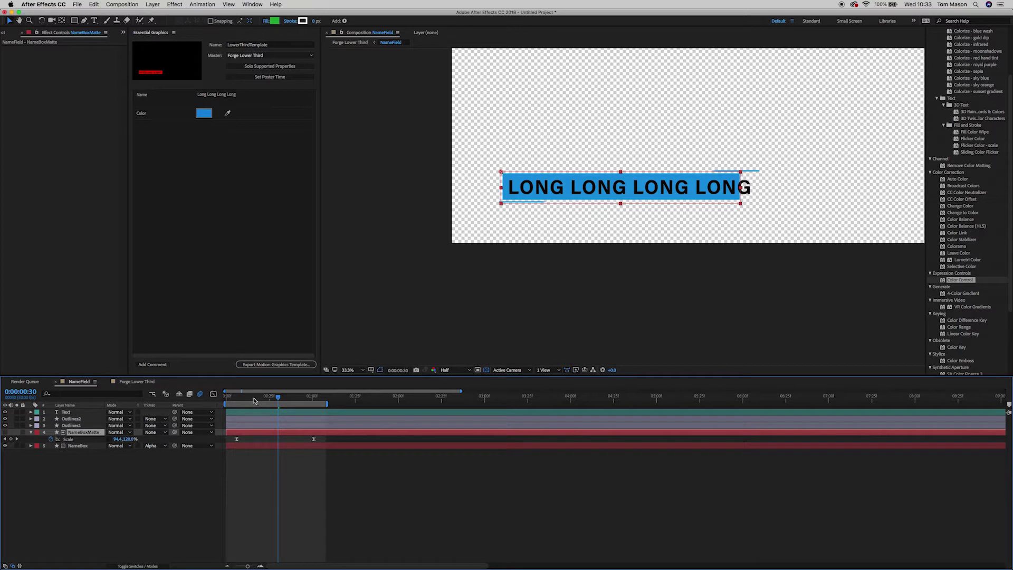
{"action": "key", "text": "space"}
{"action": "left_click_drag", "start_coordinate": [252, 396], "coordinate": [209, 400]}
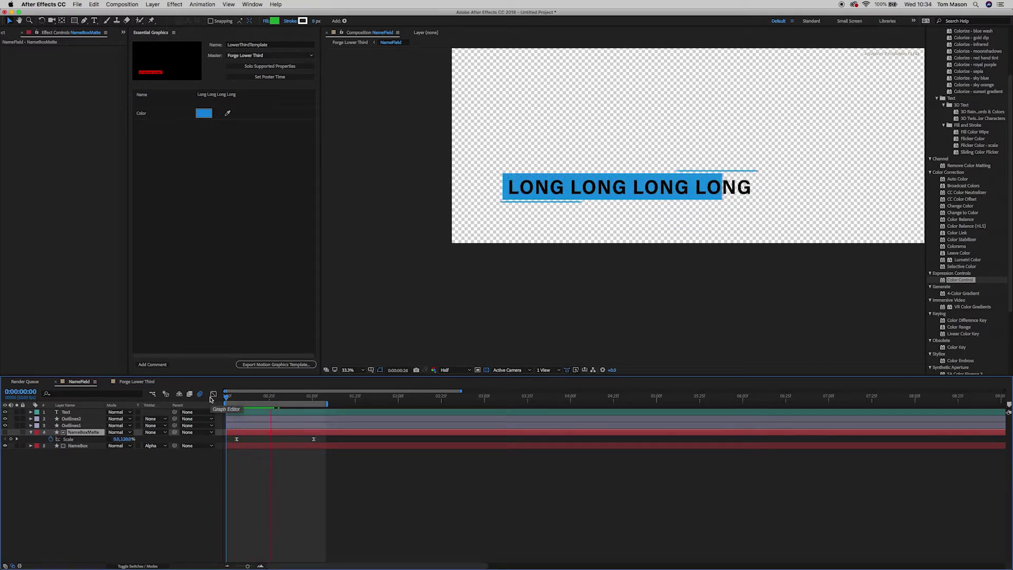
{"action": "key", "text": "space"}
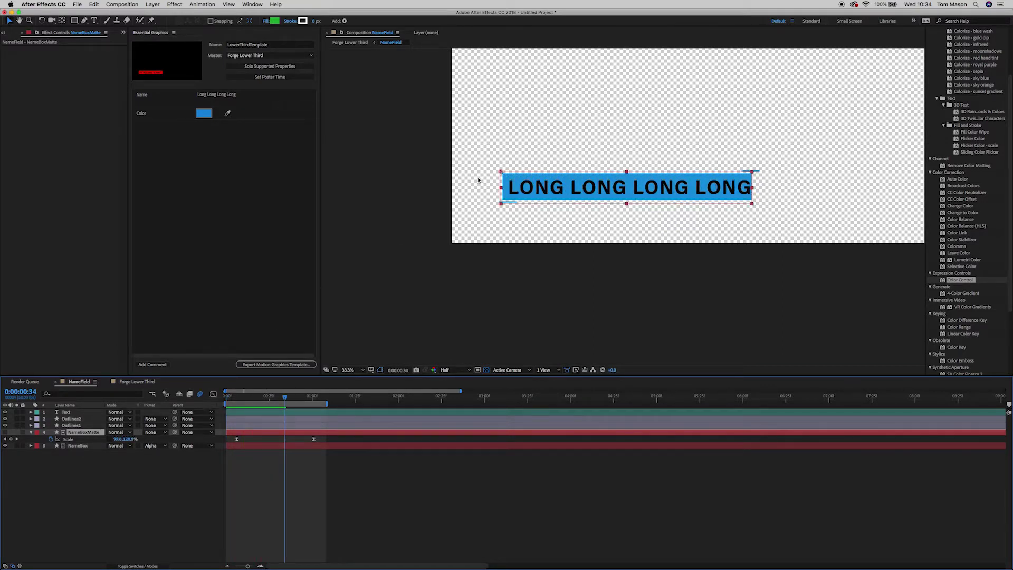
{"action": "left_click_drag", "start_coordinate": [255, 401], "coordinate": [236, 395]}
{"action": "key", "text": "space"}
{"action": "key", "text": "space"}
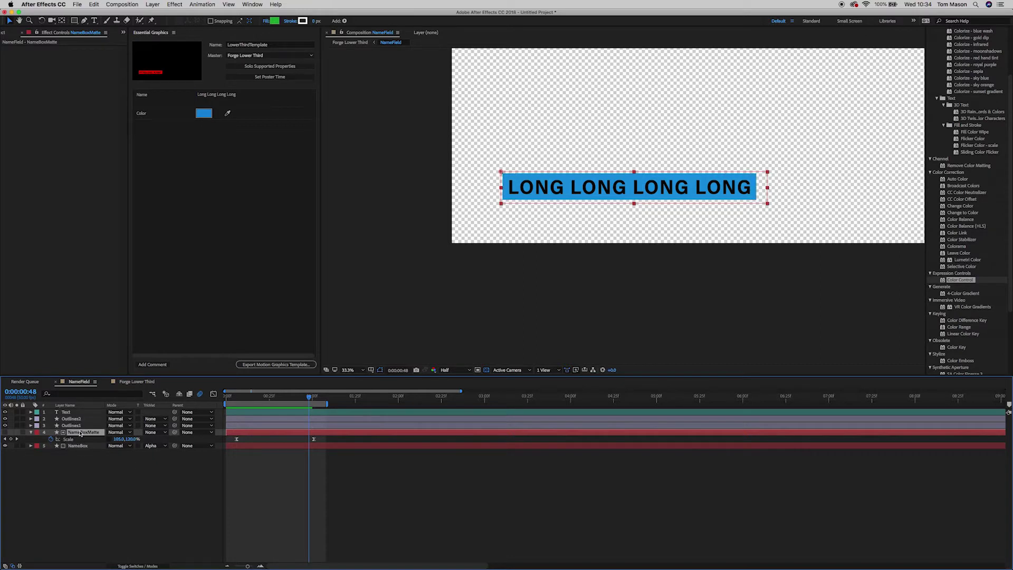
Duplicate the NameBoxMatte layer, place the copy directly above the Text layer, and rename it TextMatte
{"action": "key", "text": "super+d"}
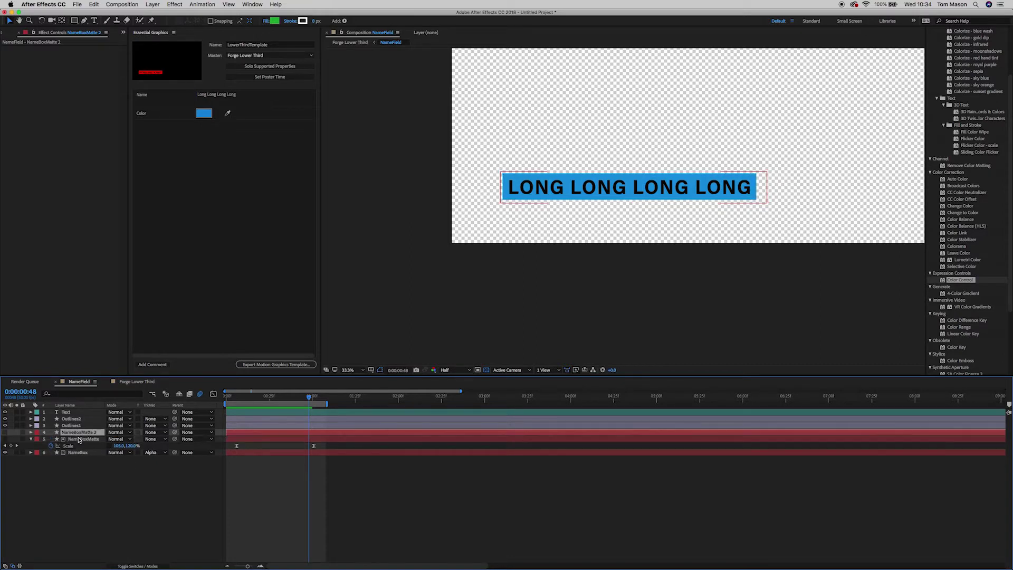
{"action": "left_click_drag", "start_coordinate": [78, 433], "coordinate": [78, 413]}
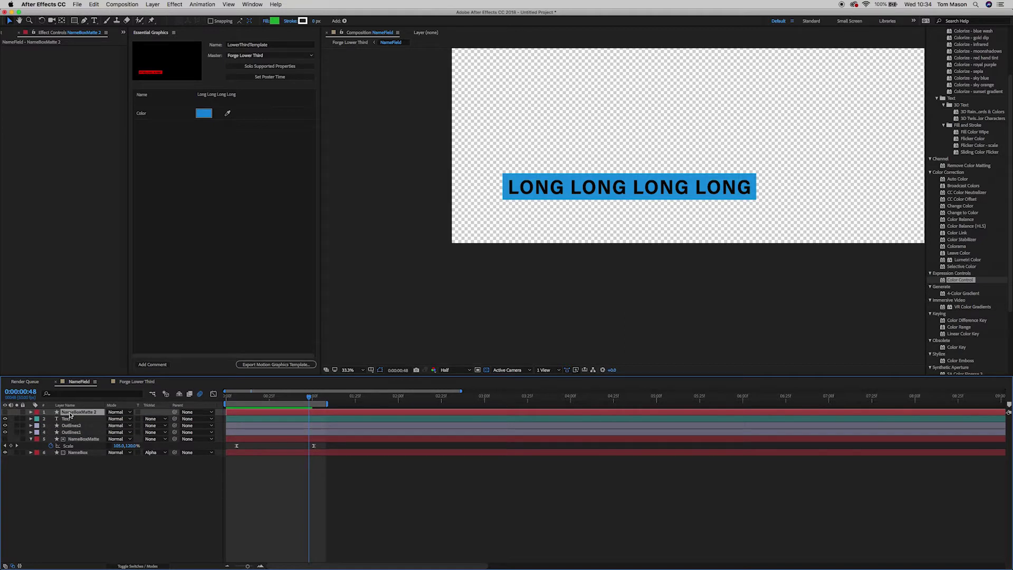
{"action": "key", "text": "Return"}
{"action": "type", "text": "Text"}
{"action": "key", "text": "Return"}
Set the Text layer's track matte to Alpha Matte "TextMatte" and preview the text reveal from the first frame
{"action": "left_click", "coordinate": [72, 420]}
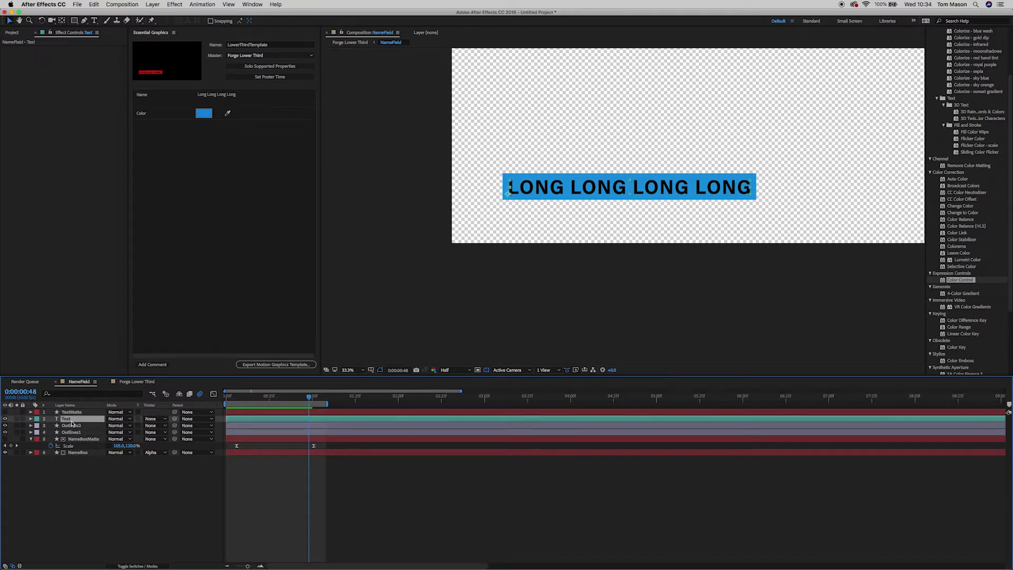
{"action": "left_click", "coordinate": [152, 418]}
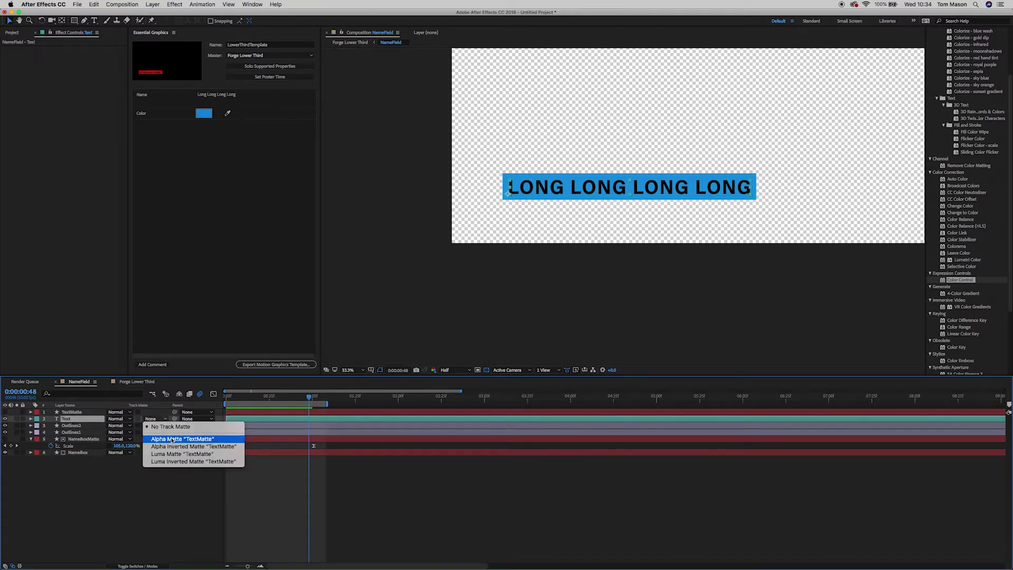
{"action": "left_click", "coordinate": [172, 440]}
{"action": "key", "text": "Home"}
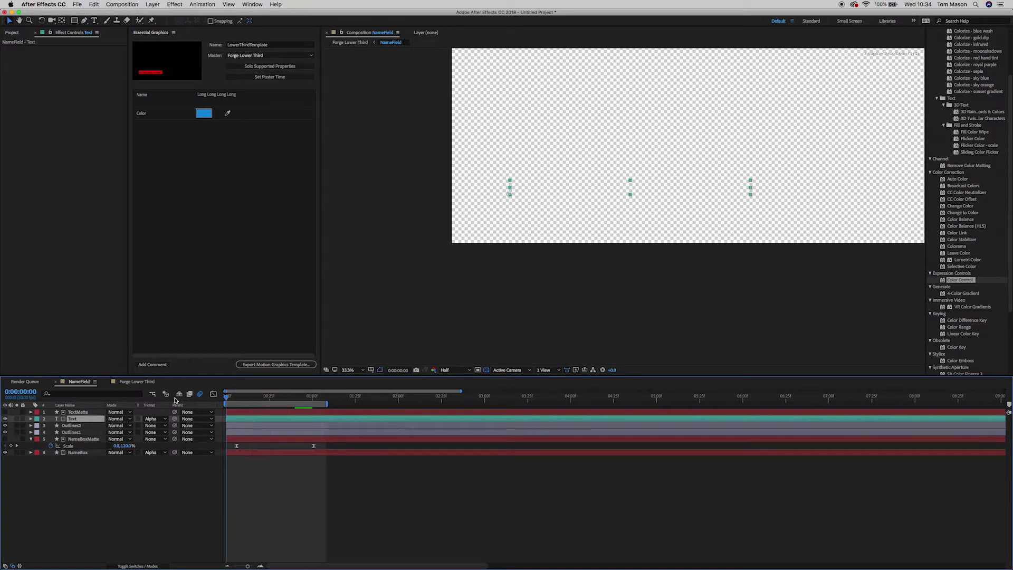
{"action": "key", "text": "space"}
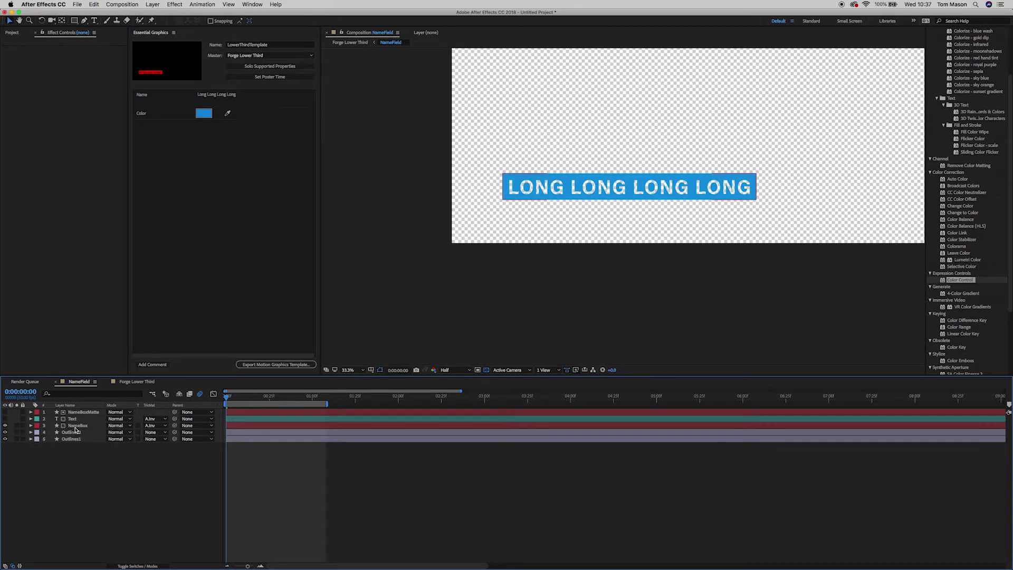
Toggle the visibility of the Text and NameBox layers to examine how the text cuts out of the box
{"action": "left_click", "coordinate": [77, 427]}
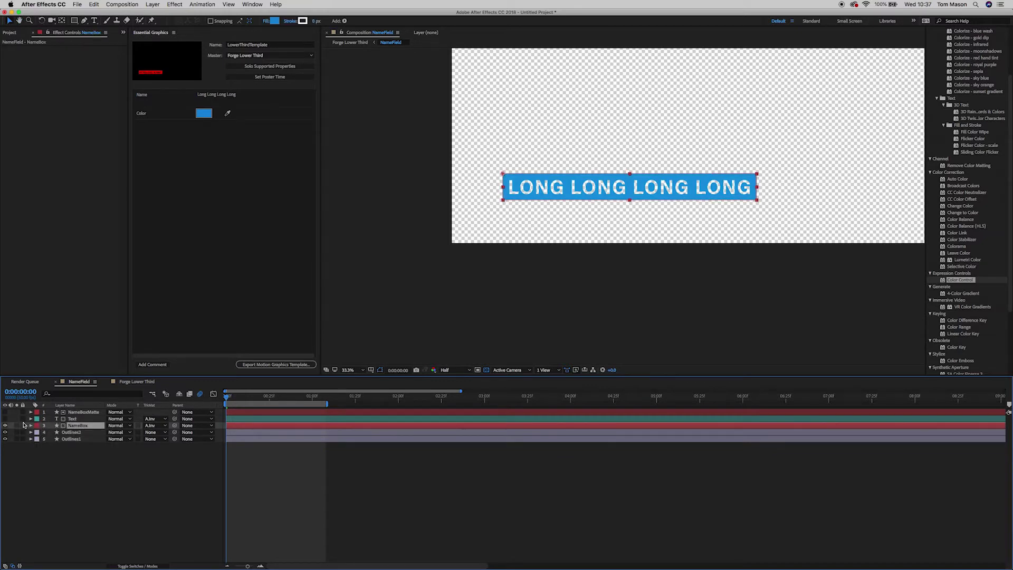
{"action": "key", "text": "super+Up"}
{"action": "key", "text": "super+Up"}
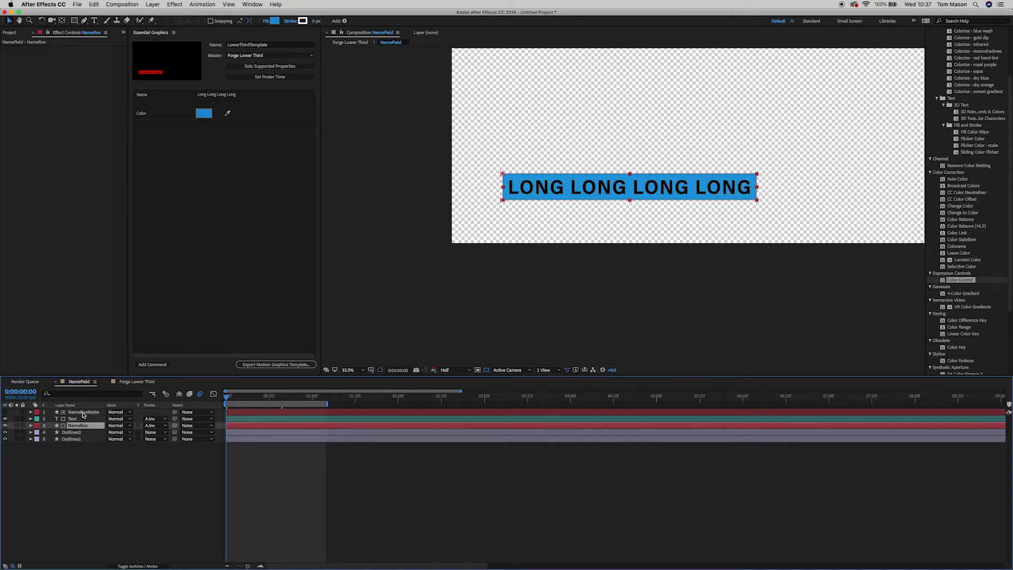
{"action": "left_click", "coordinate": [5, 422]}
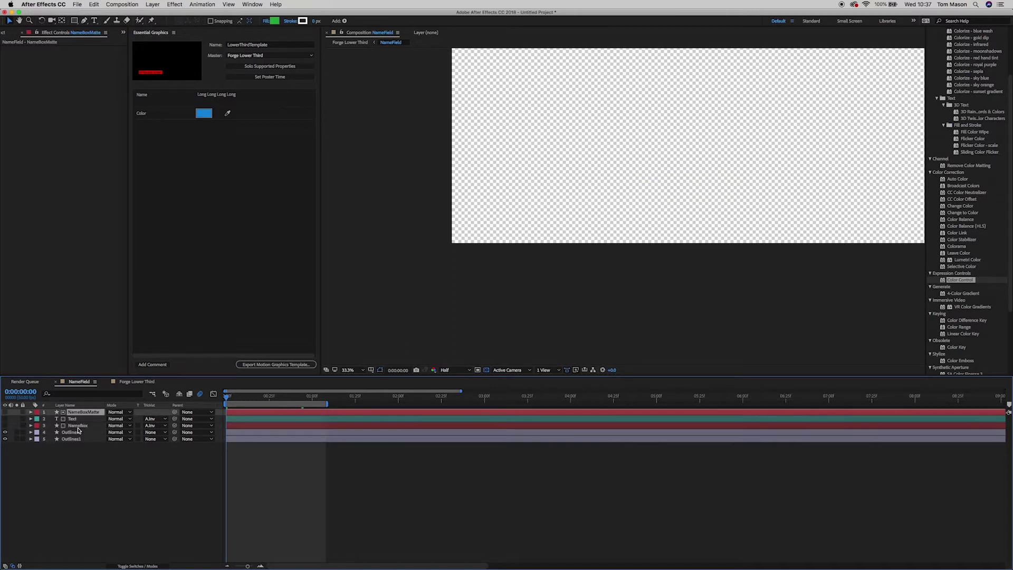
{"action": "left_click", "coordinate": [4, 426]}
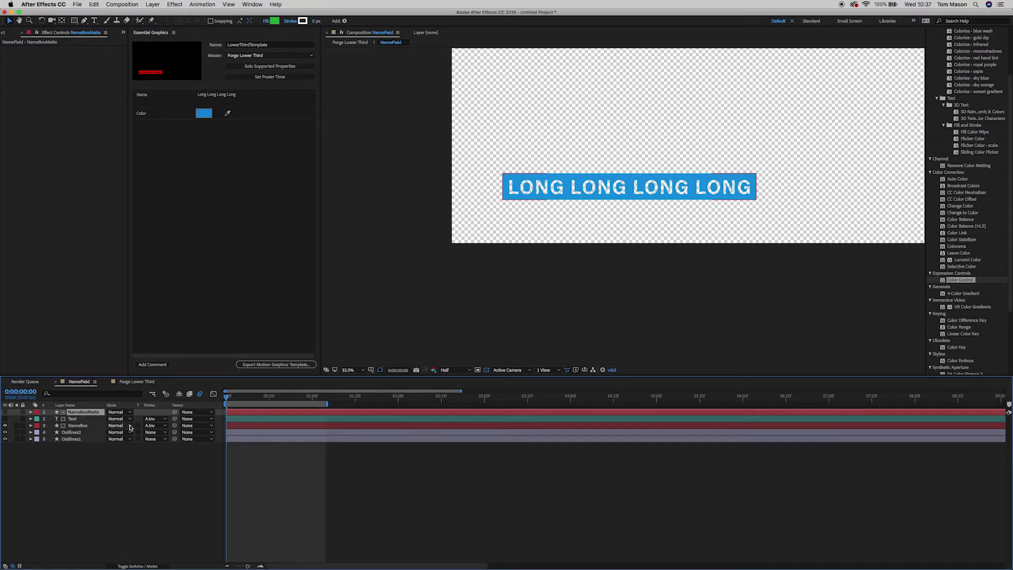
Set NameBox to Alpha Inverted Matte "Text" and set the Text layer to No Track Matte
{"action": "left_click", "coordinate": [73, 419]}
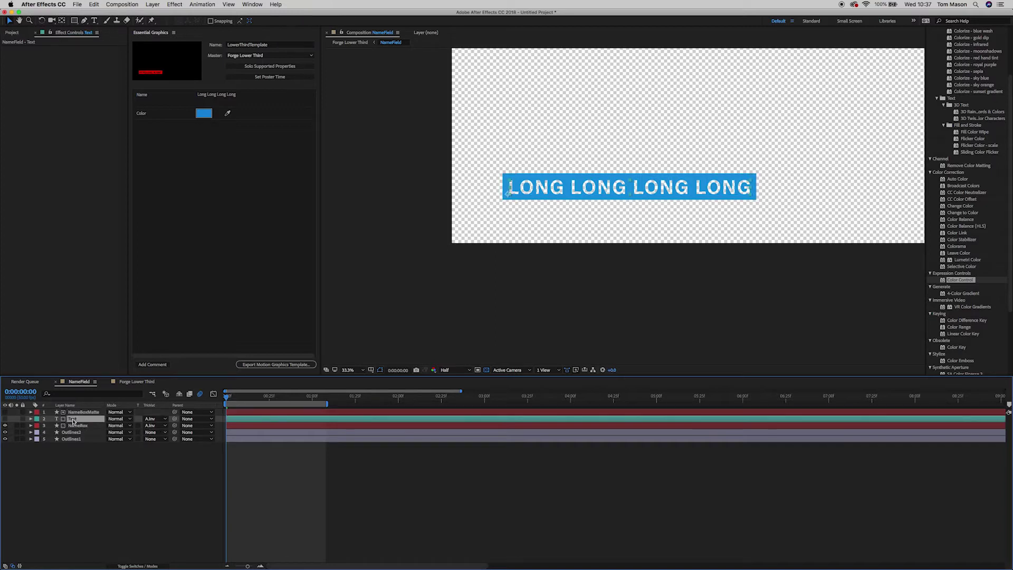
{"action": "left_click", "coordinate": [154, 425]}
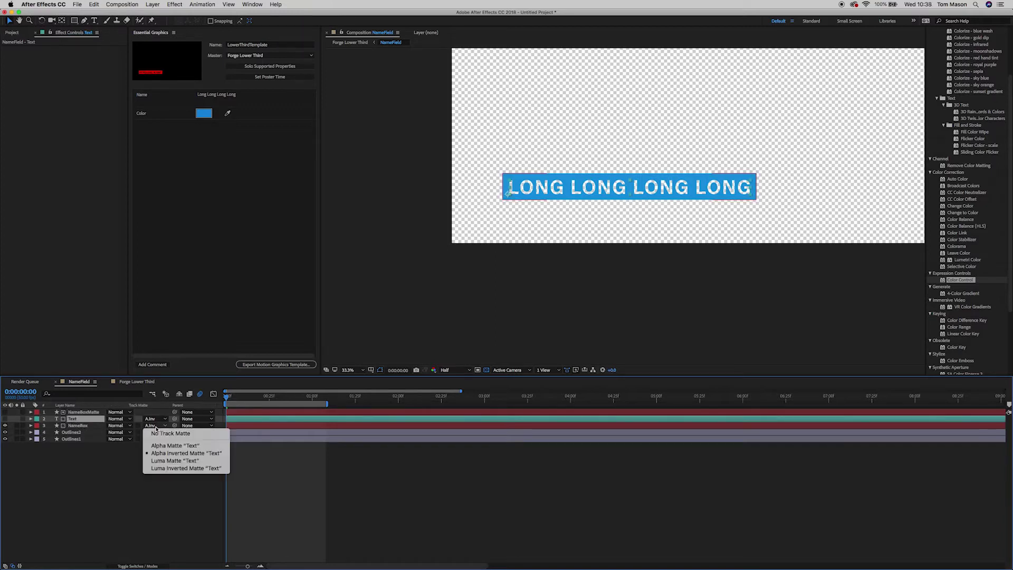
{"action": "left_click", "coordinate": [172, 455]}
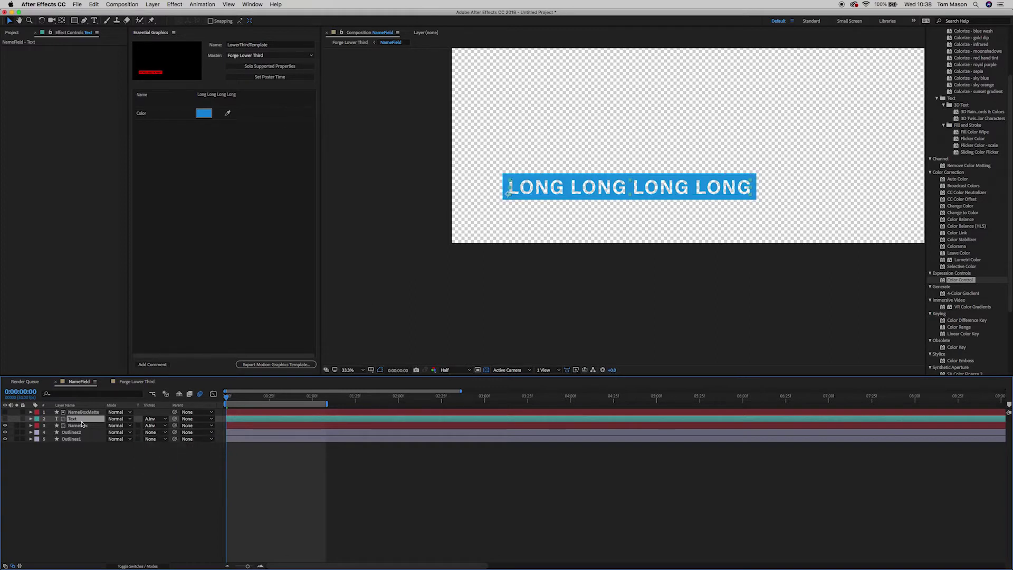
{"action": "left_click", "coordinate": [155, 418]}
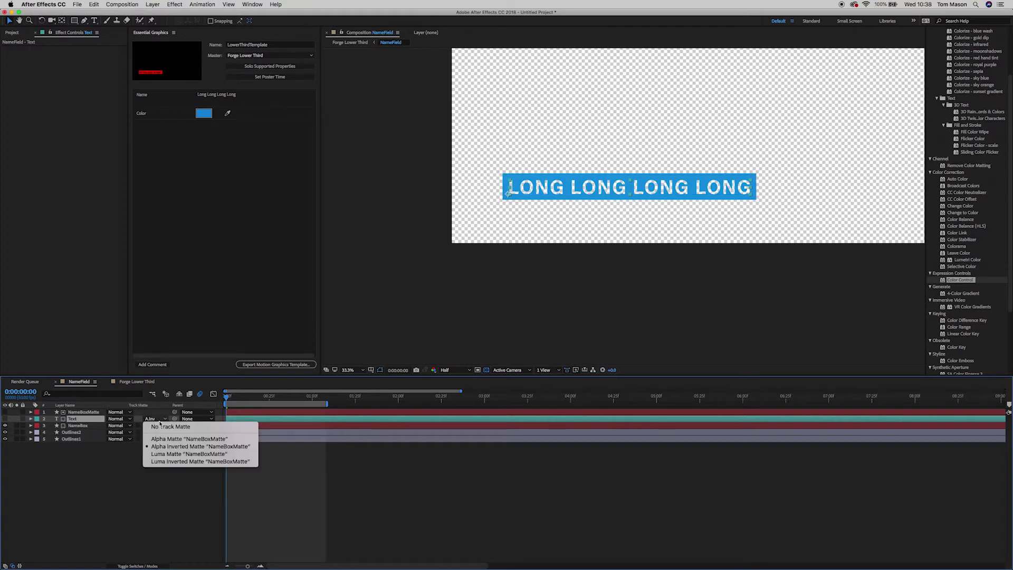
{"action": "left_click", "coordinate": [160, 423]}
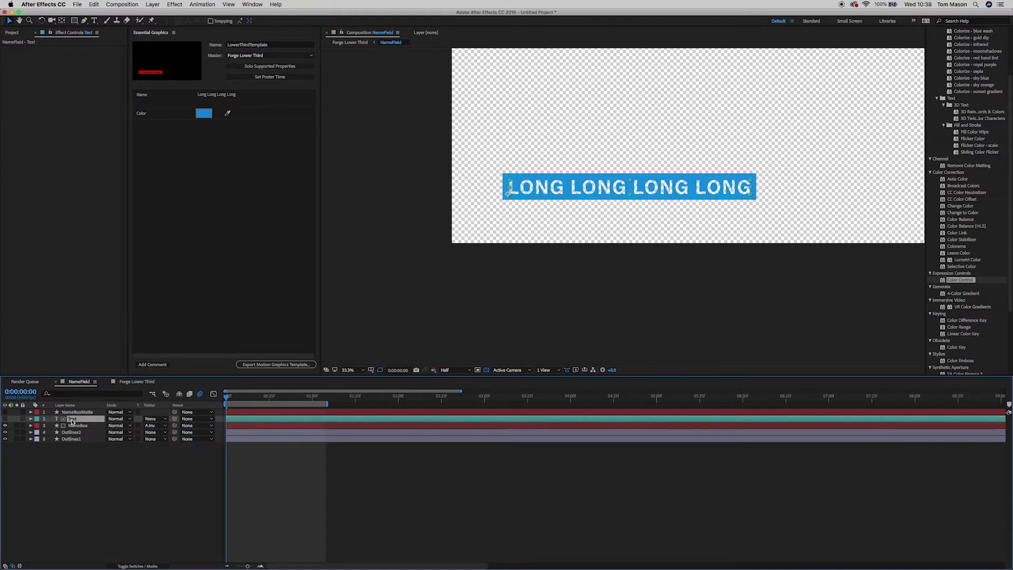
Duplicate the Text layer and place the copy above NameBoxMatte in the layer stack
{"action": "left_click", "coordinate": [76, 427], "text": "shift"}
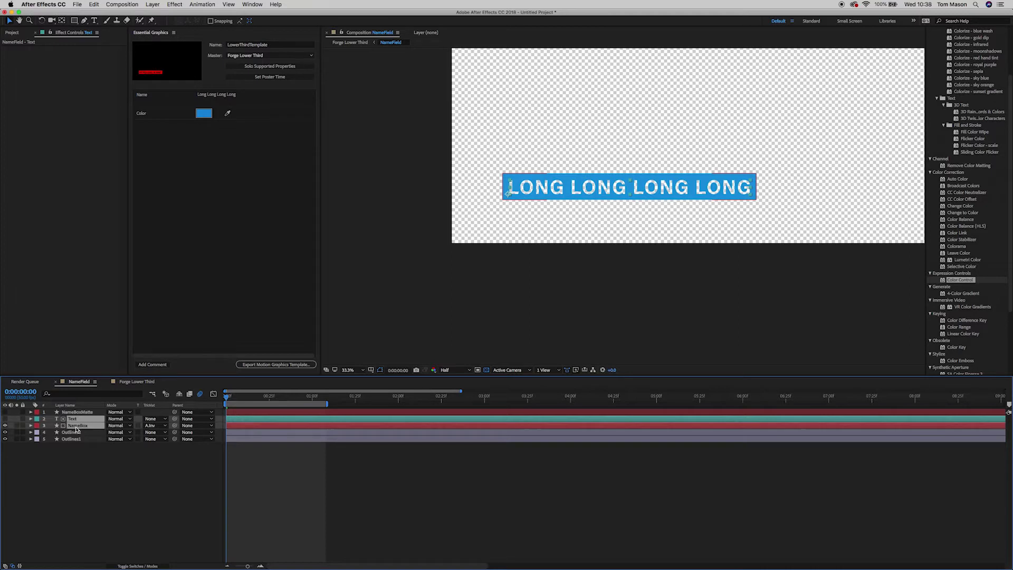
{"action": "left_click", "coordinate": [75, 451]}
{"action": "left_click", "coordinate": [75, 420]}
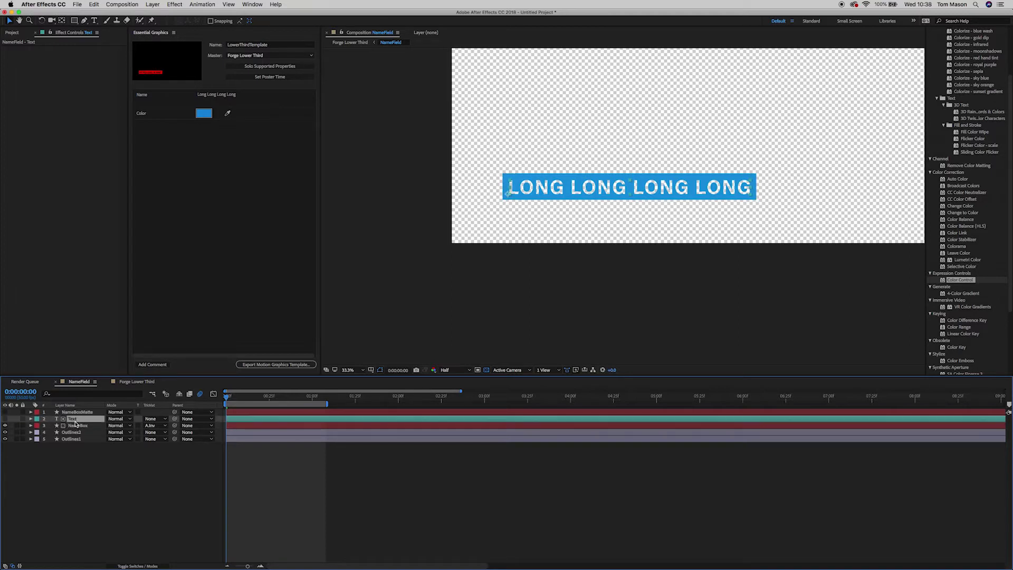
{"action": "key", "text": "super+d"}
{"action": "key", "text": "super+bracketright"}
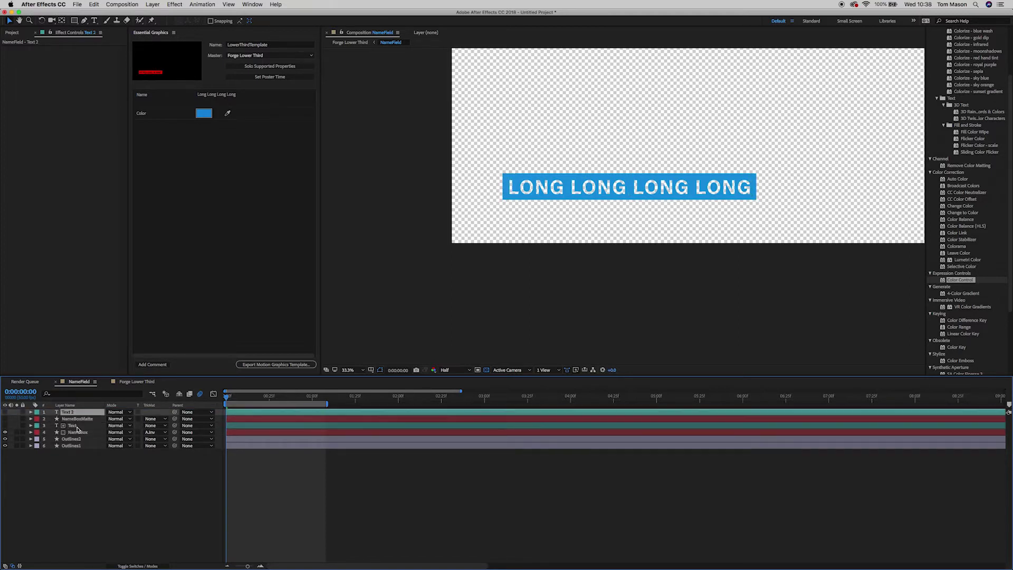
Pre-compose the original Text and NameBox layers into a composition named NameText, moving all attributes into it
{"action": "left_click", "coordinate": [76, 432]}
{"action": "left_click", "coordinate": [74, 425], "text": "shift"}
{"action": "right_click", "coordinate": [74, 430]}
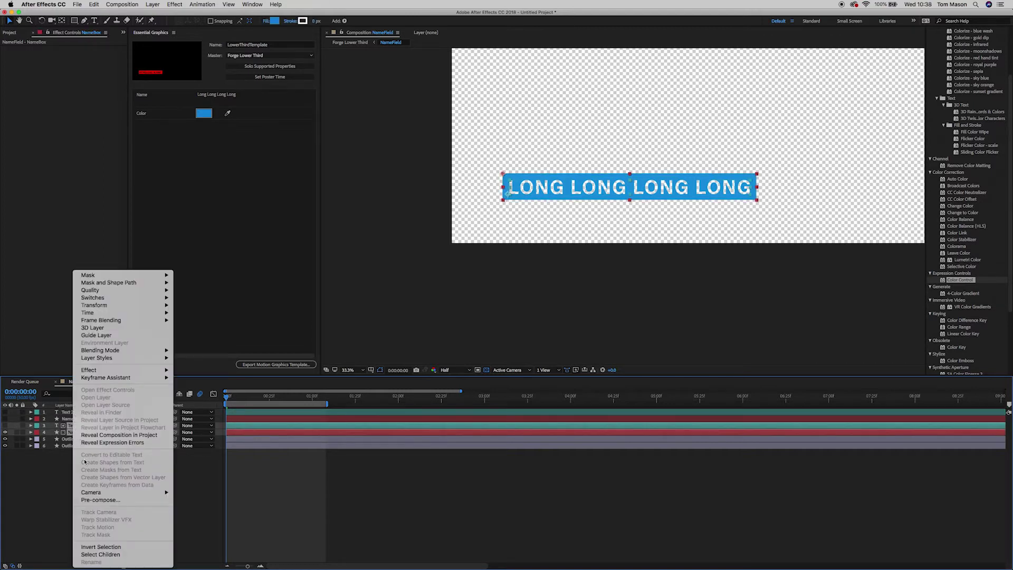
{"action": "left_click", "coordinate": [110, 499]}
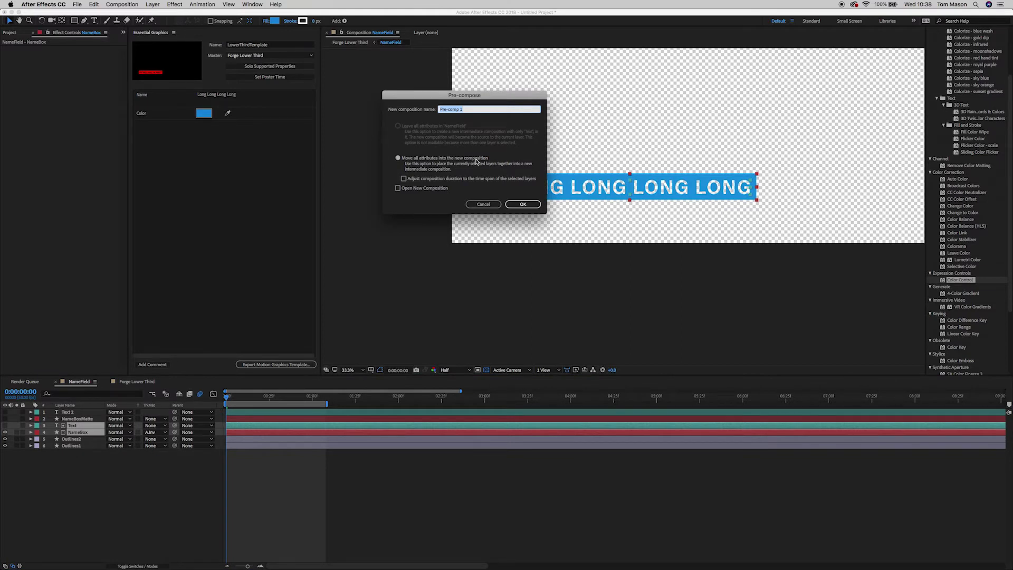
{"action": "type", "text": "Na"}
{"action": "left_click", "coordinate": [522, 204]}
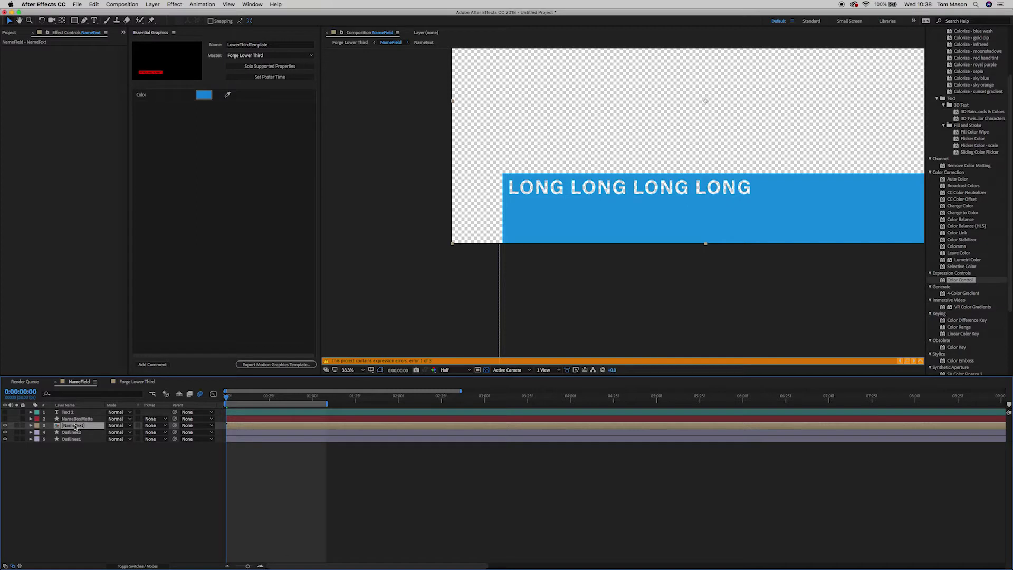
Open the NameText composition, expand NameBox down to its rectangle path's Size expression, and read the expression warning
{"action": "left_click", "coordinate": [32, 425]}
{"action": "left_click", "coordinate": [31, 425]}
{"action": "double_click", "coordinate": [66, 427]}
{"action": "left_click", "coordinate": [78, 420]}
{"action": "left_click", "coordinate": [31, 419]}
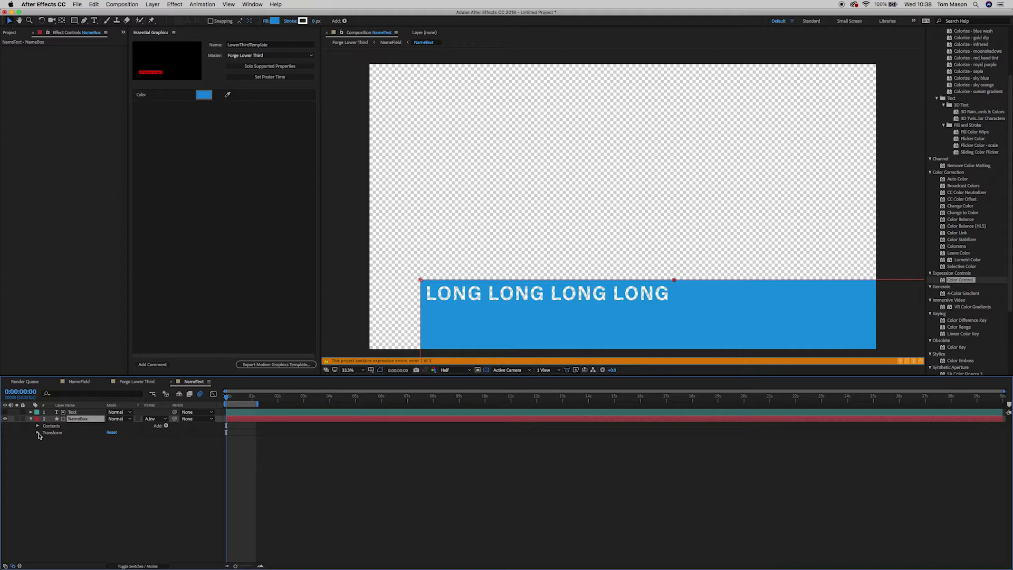
{"action": "left_click", "coordinate": [38, 426]}
{"action": "left_click", "coordinate": [43, 433]}
{"action": "left_click", "coordinate": [51, 439]}
{"action": "left_click", "coordinate": [58, 445]}
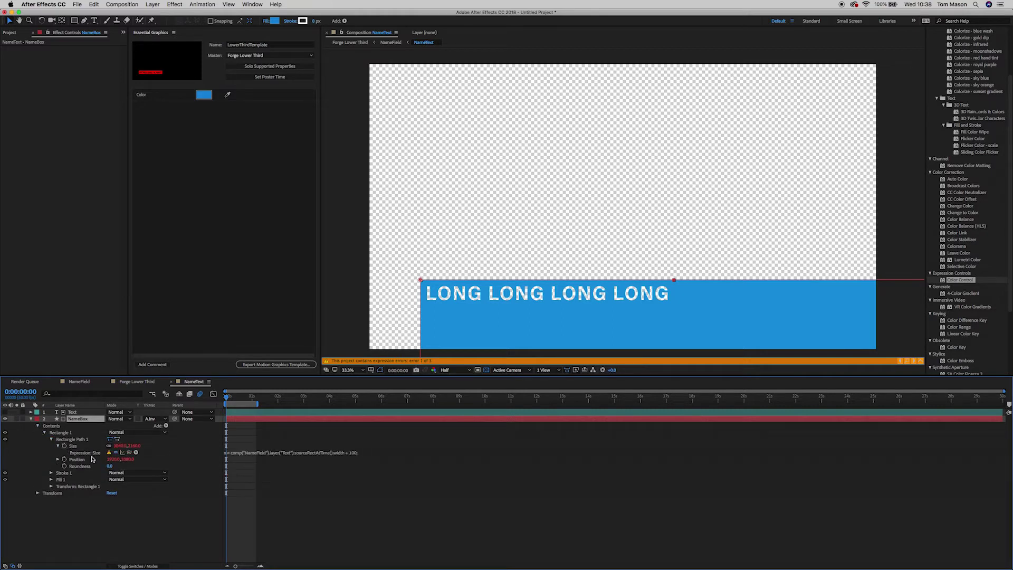
{"action": "left_click", "coordinate": [110, 452]}
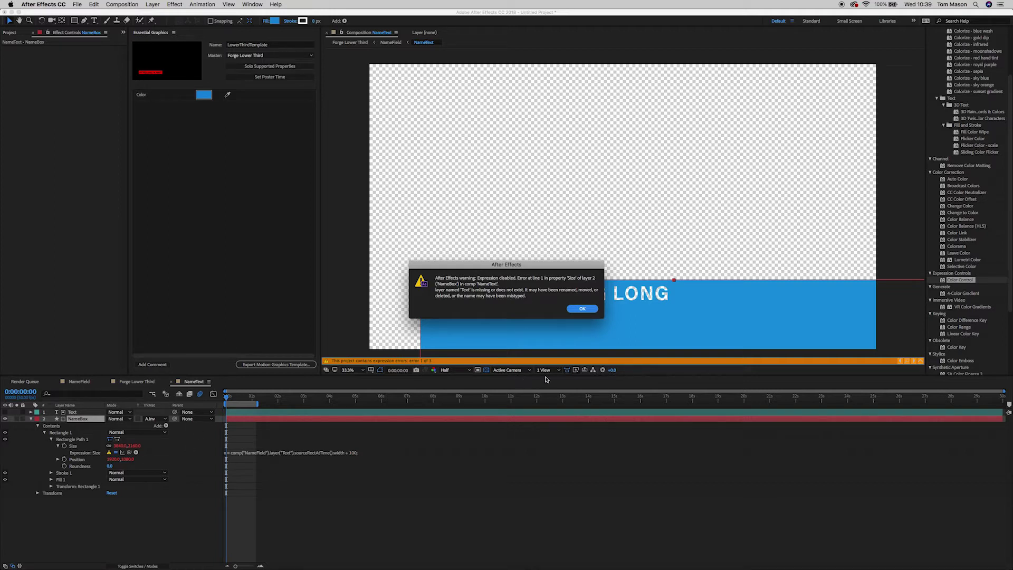
{"action": "left_click", "coordinate": [583, 308]}
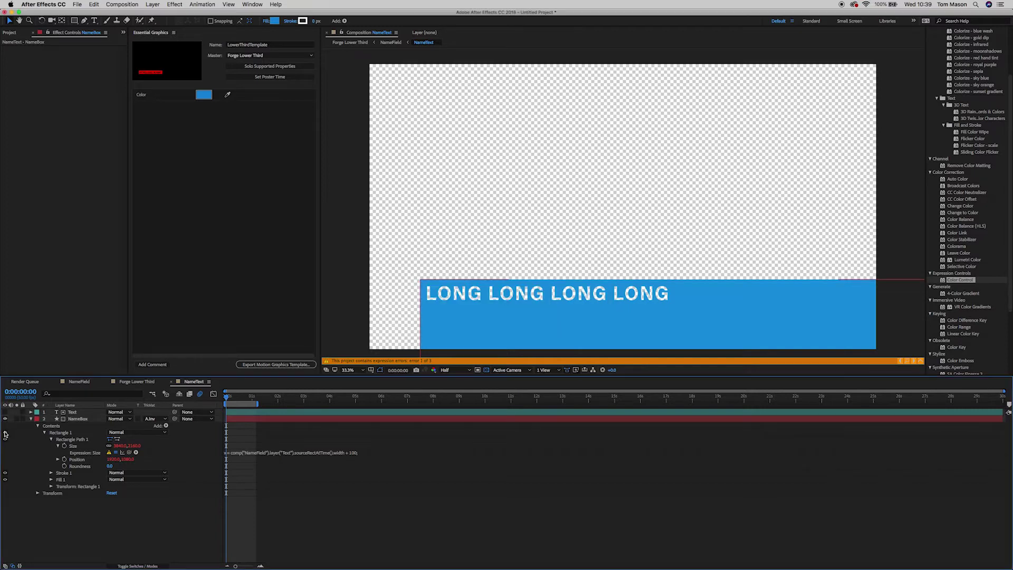
Return to the NameField composition and rename the duplicated Text 2 layer to Text
{"action": "left_click", "coordinate": [75, 388]}
{"action": "left_click", "coordinate": [76, 412]}
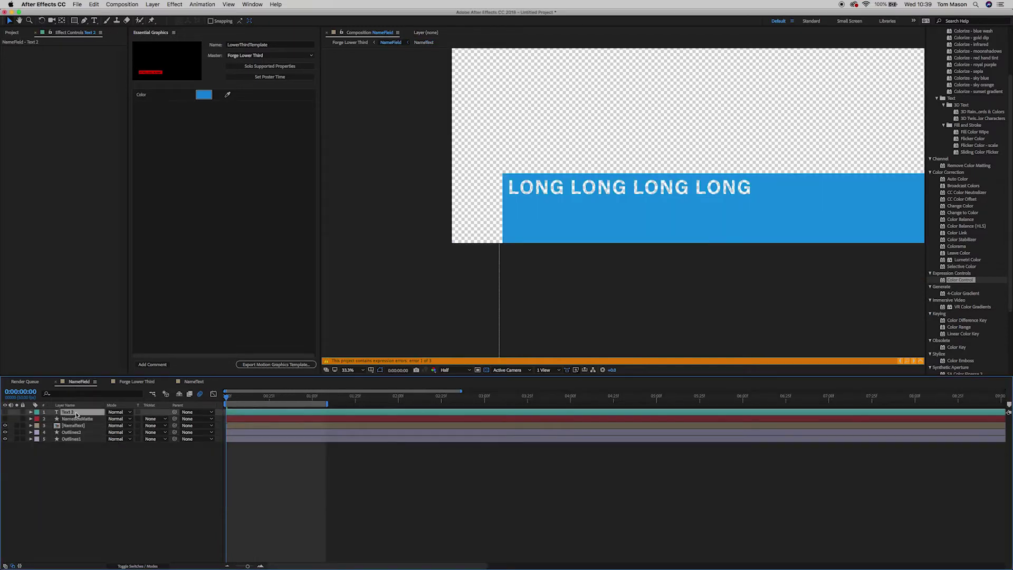
{"action": "key", "text": "Return"}
{"action": "type", "text": "Text"}
{"action": "key", "text": "Return"}
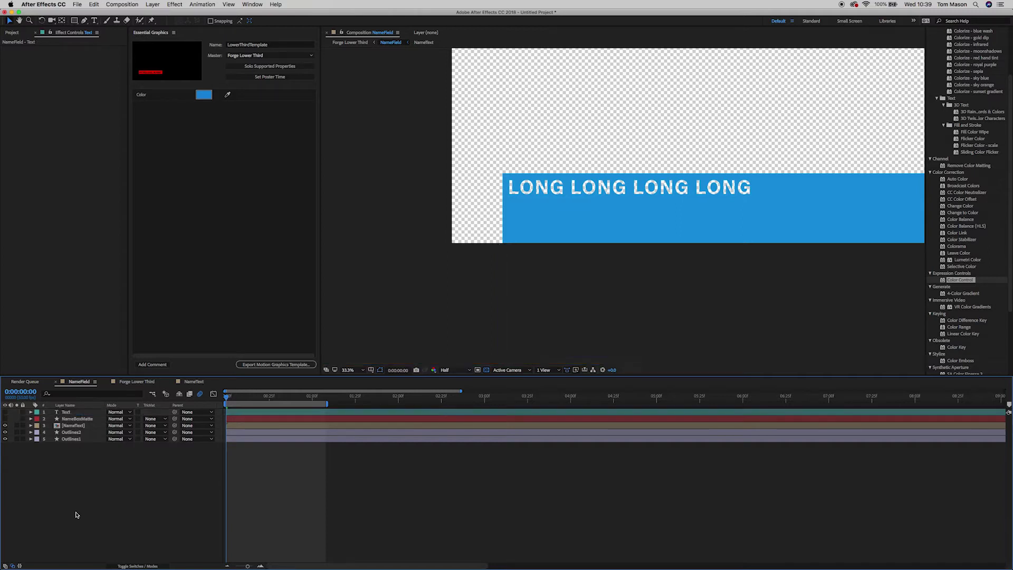
Set the opacity of the topmost Text layer to 33%
{"action": "mouse_move", "coordinate": [227, 395]}
{"action": "left_mouse_down"}
{"action": "mouse_move", "coordinate": [299, 398]}
{"action": "mouse_move", "coordinate": [226, 397]}
{"action": "left_mouse_up"}
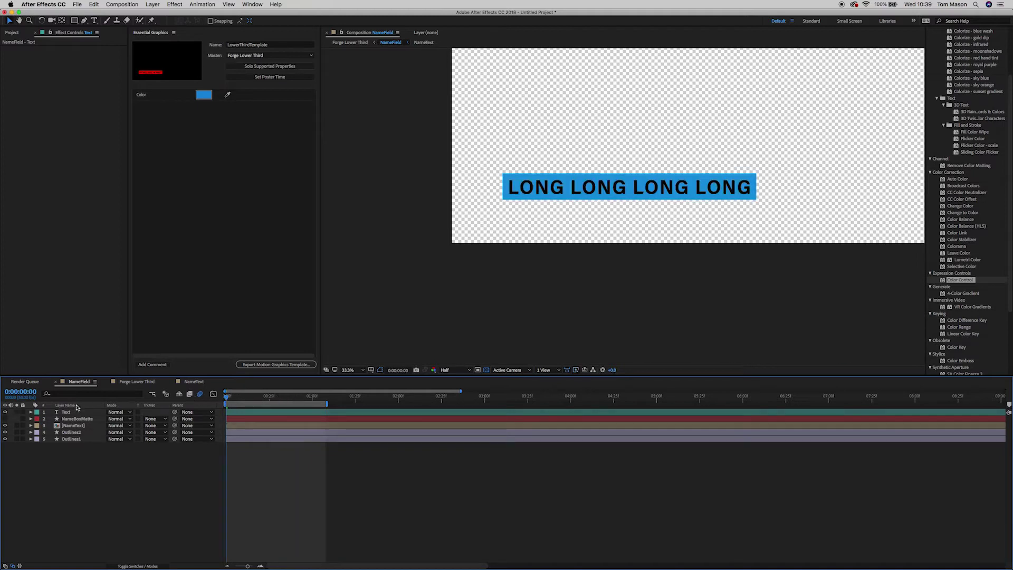
{"action": "left_click", "coordinate": [63, 412]}
{"action": "key", "text": "t"}
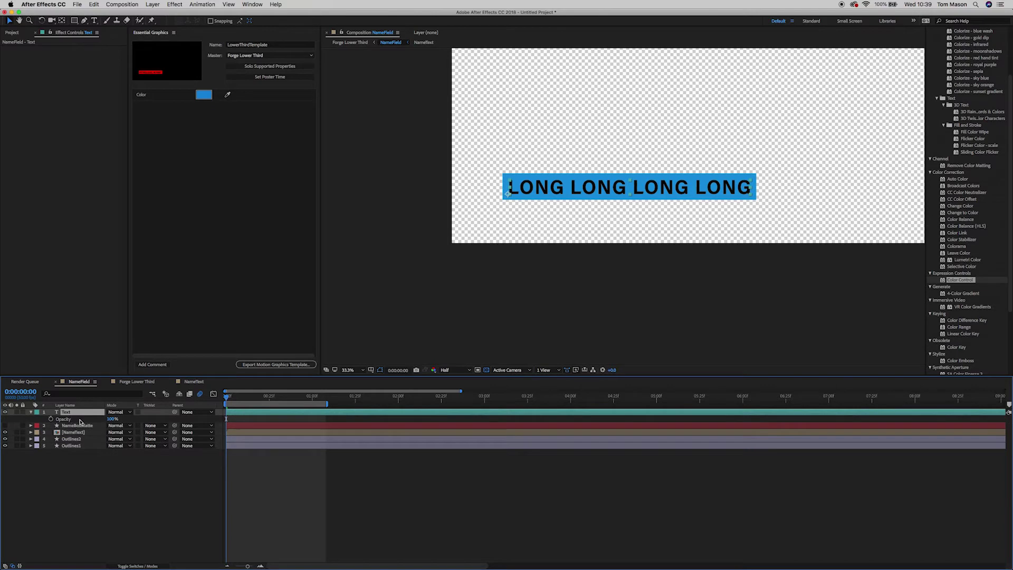
{"action": "left_click_drag", "start_coordinate": [112, 420], "coordinate": [95, 420]}
{"action": "left_click", "coordinate": [110, 419]}
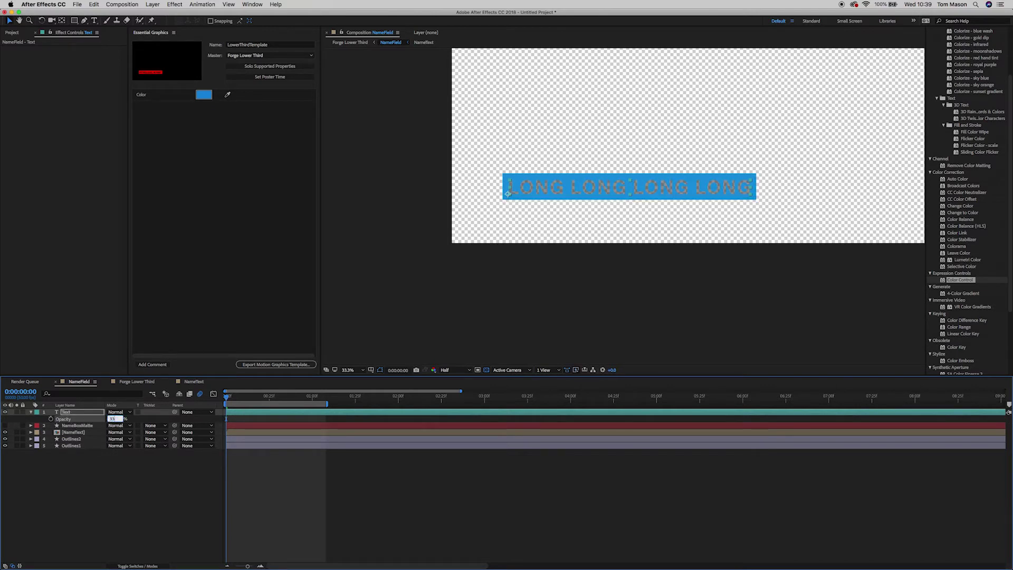
{"action": "type", "text": "33"}
{"action": "left_click", "coordinate": [160, 492]}
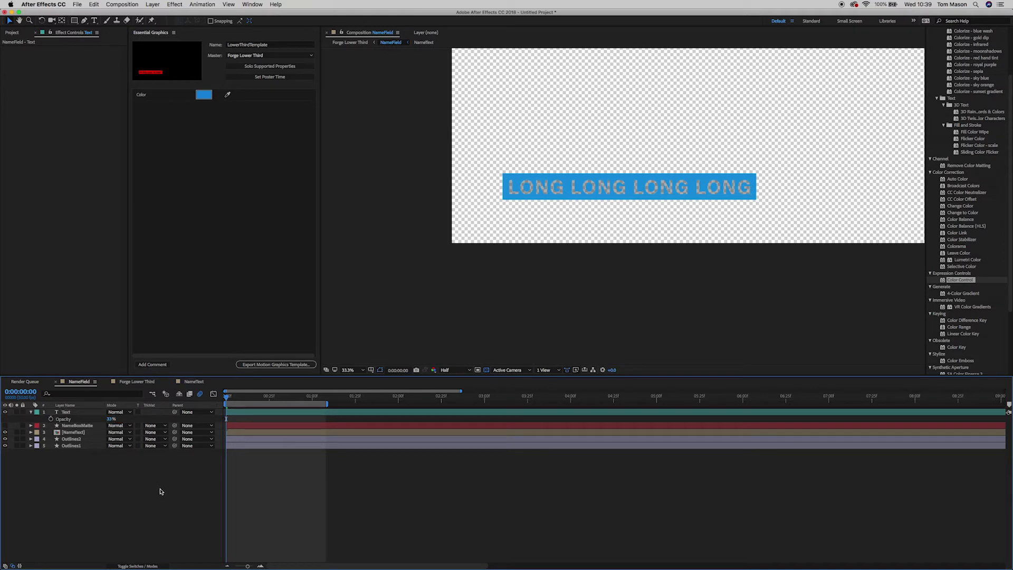
Set the NameText layer's track matte to an alpha matte using NameBoxMatte
{"action": "left_click", "coordinate": [74, 433]}
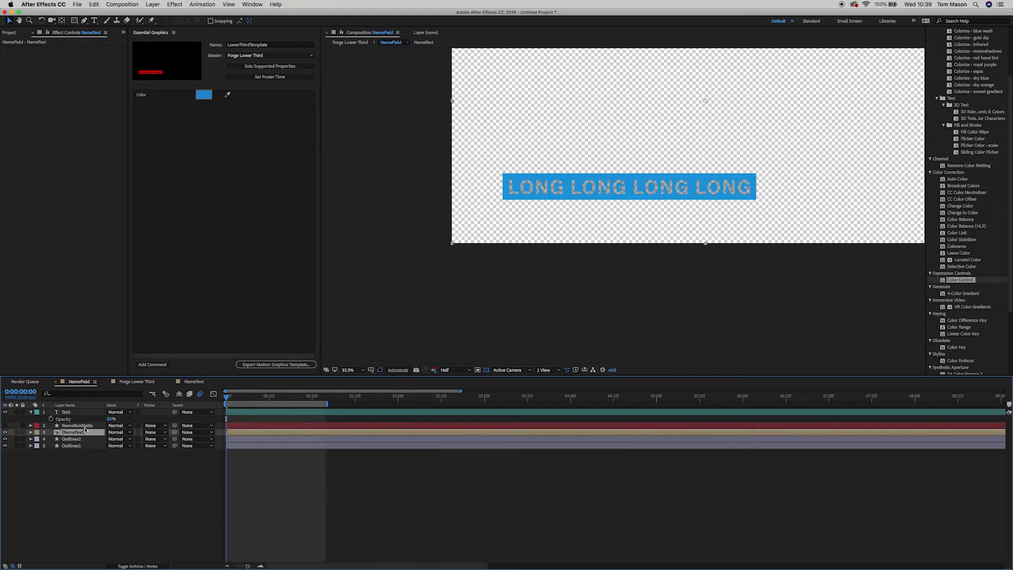
{"action": "left_click", "coordinate": [80, 426]}
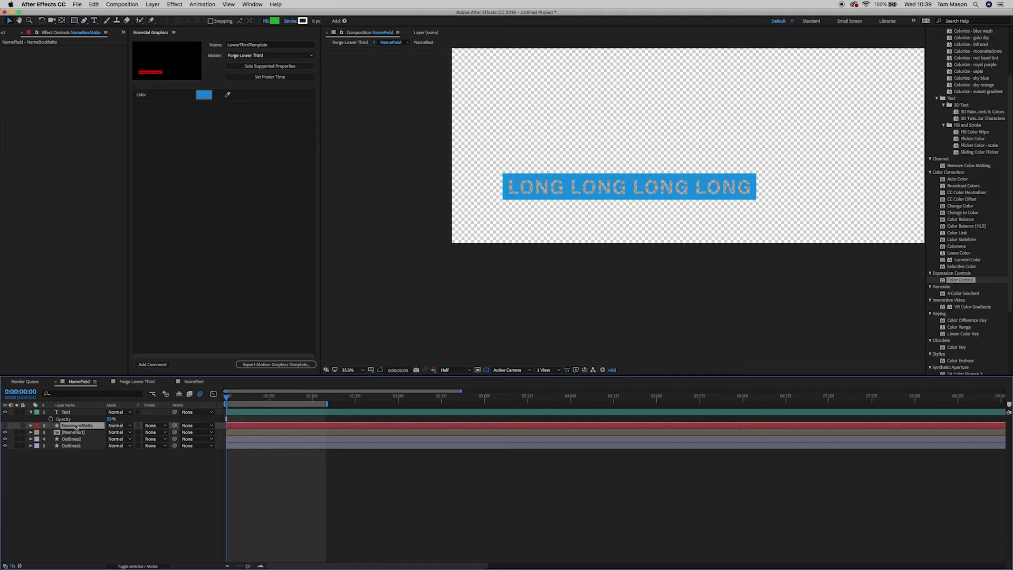
{"action": "left_click", "coordinate": [76, 433]}
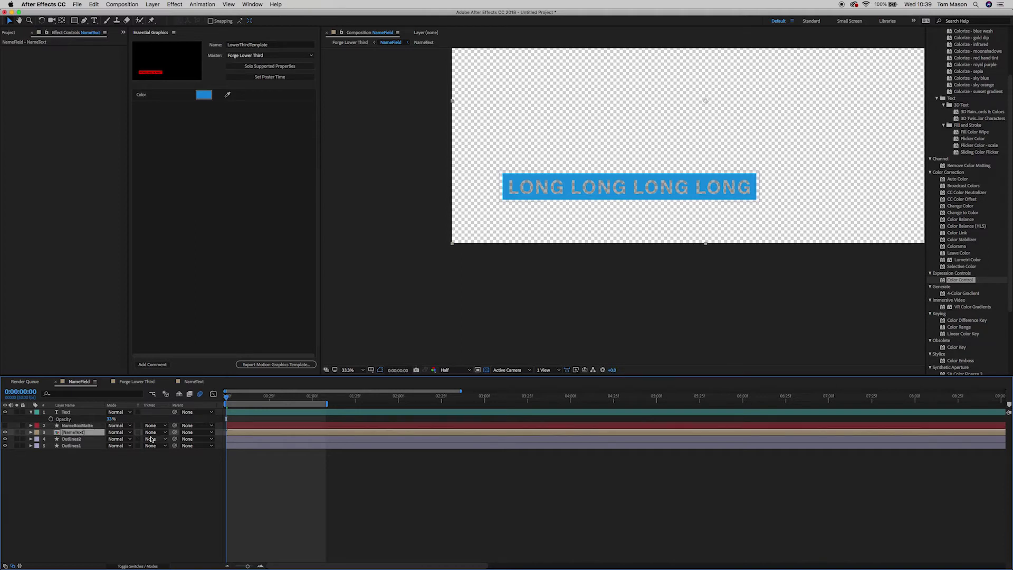
{"action": "left_click", "coordinate": [156, 432]}
{"action": "left_click", "coordinate": [173, 453]}
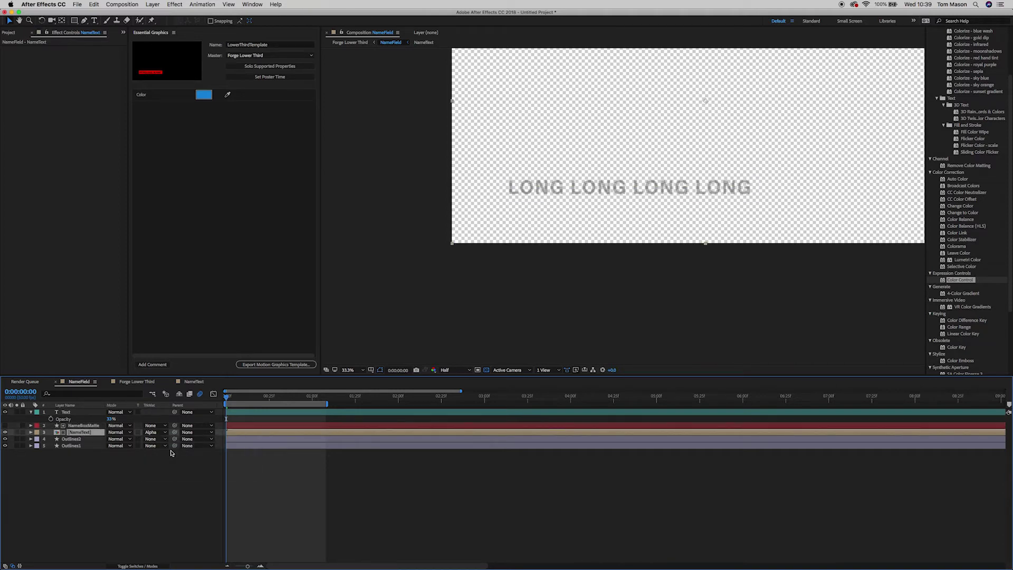
Duplicate NameBoxMatte, place the copy directly above the Text layer, and rename it TextMatte
{"action": "left_click", "coordinate": [82, 427]}
{"action": "key", "text": "super+d"}
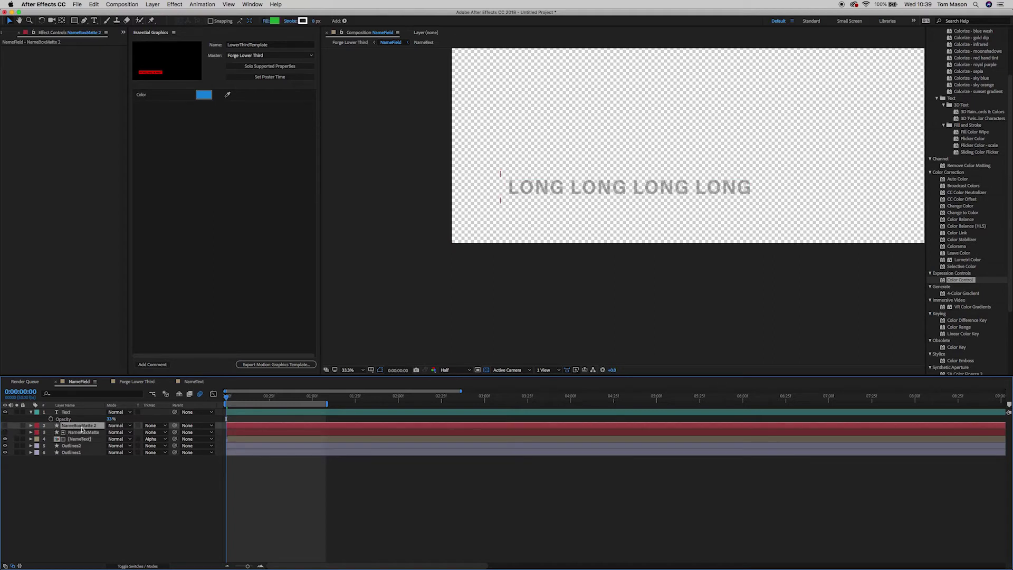
{"action": "left_click_drag", "start_coordinate": [81, 428], "coordinate": [76, 414]}
{"action": "key", "text": "Return"}
{"action": "type", "text": "Tex"}
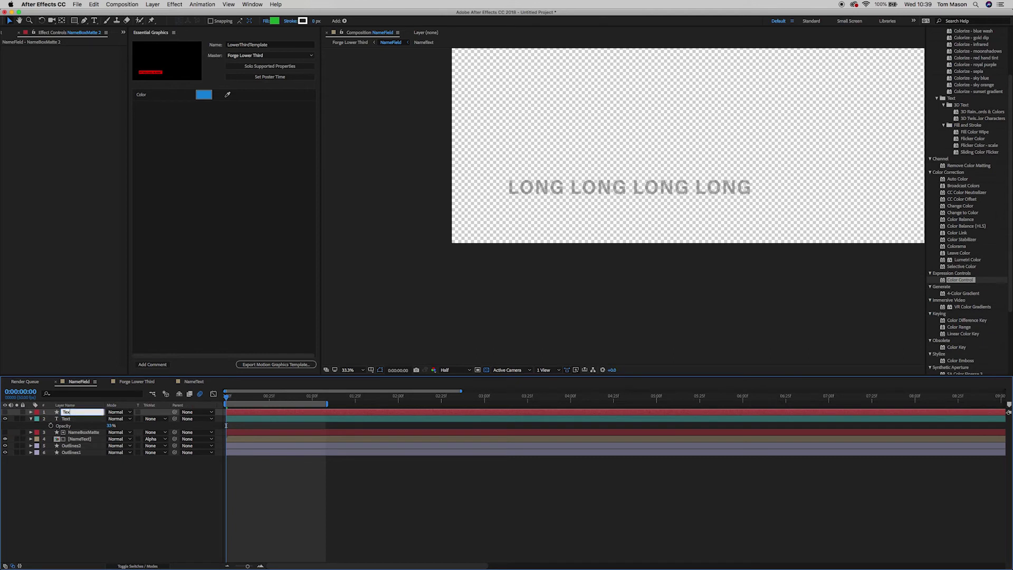
{"action": "type", "text": "tMatte"}
{"action": "left_click", "coordinate": [100, 505]}
Apply TextMatte as the Text layer's alpha matte and preview the animation from the first frame
{"action": "left_click", "coordinate": [153, 418]}
{"action": "left_click", "coordinate": [176, 439]}
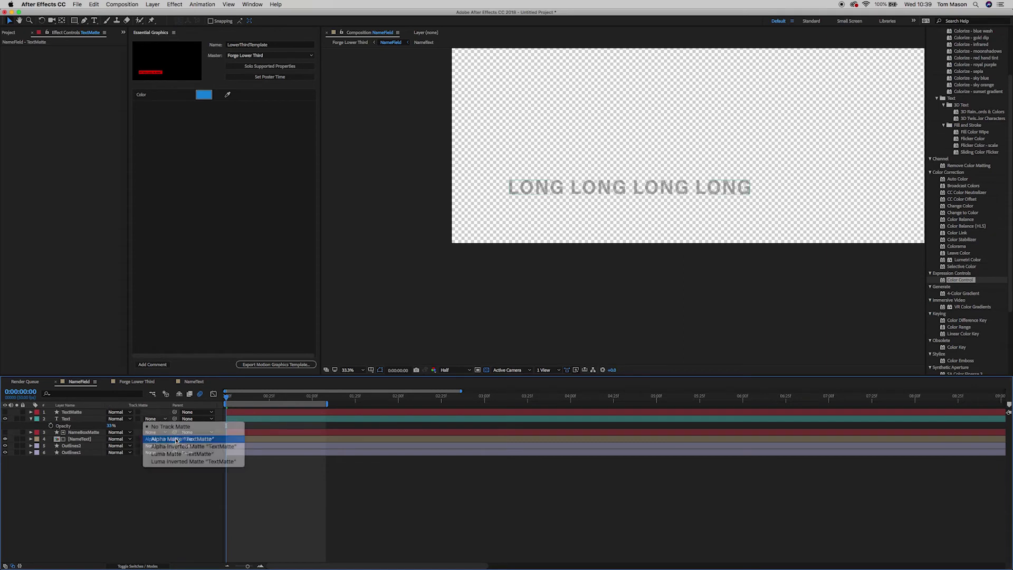
{"action": "mouse_move", "coordinate": [228, 401]}
{"action": "left_mouse_down"}
{"action": "mouse_move", "coordinate": [312, 403]}
{"action": "mouse_move", "coordinate": [226, 403]}
{"action": "left_mouse_up"}
{"action": "key", "text": "space"}
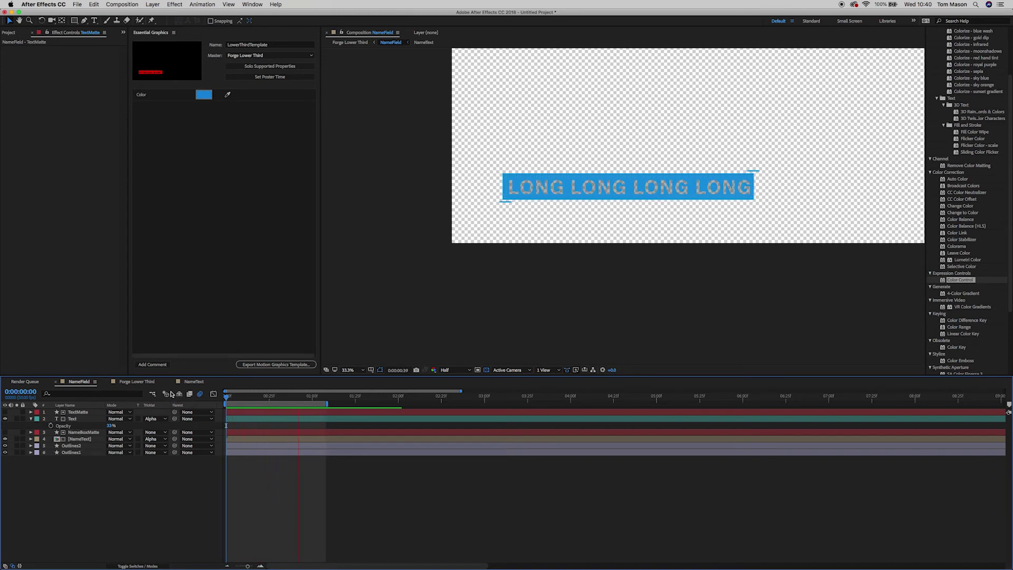
Extend the end of the work area to just before the 02:25f mark and preview from the start
{"action": "left_click_drag", "start_coordinate": [327, 403], "coordinate": [431, 403]}
{"action": "left_click_drag", "start_coordinate": [311, 396], "coordinate": [222, 400]}
{"action": "key", "text": "space"}
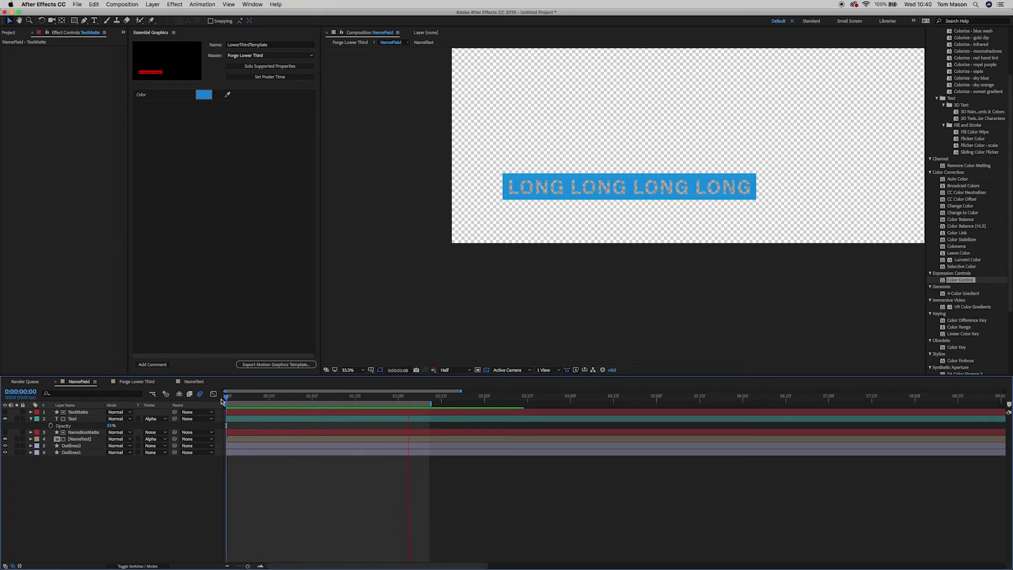
{"action": "key", "text": "space"}
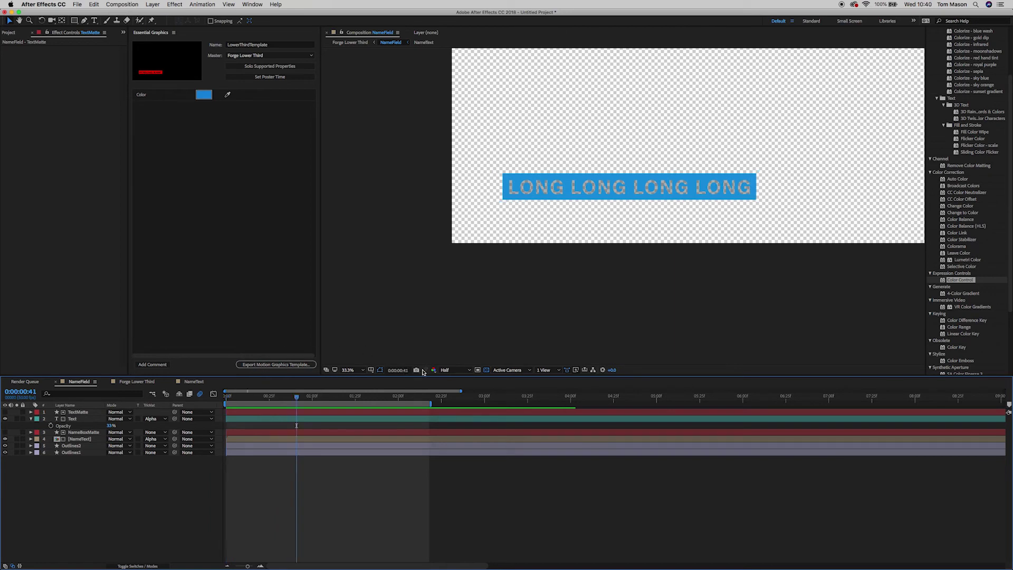
Turn off the transparency grid so the green composition background shows, and preview the animation again from the start
{"action": "left_click", "coordinate": [480, 373]}
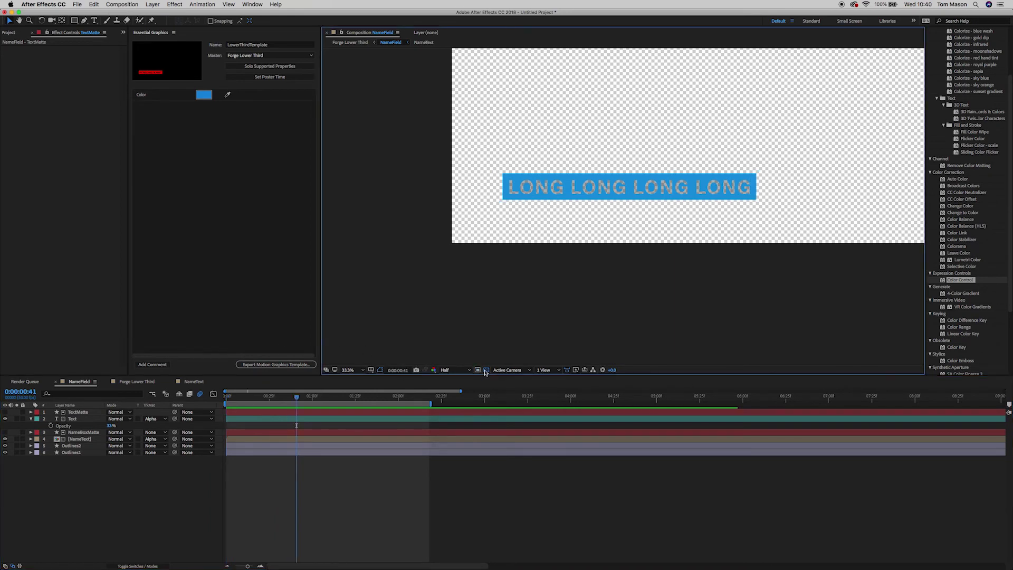
{"action": "left_click", "coordinate": [486, 369]}
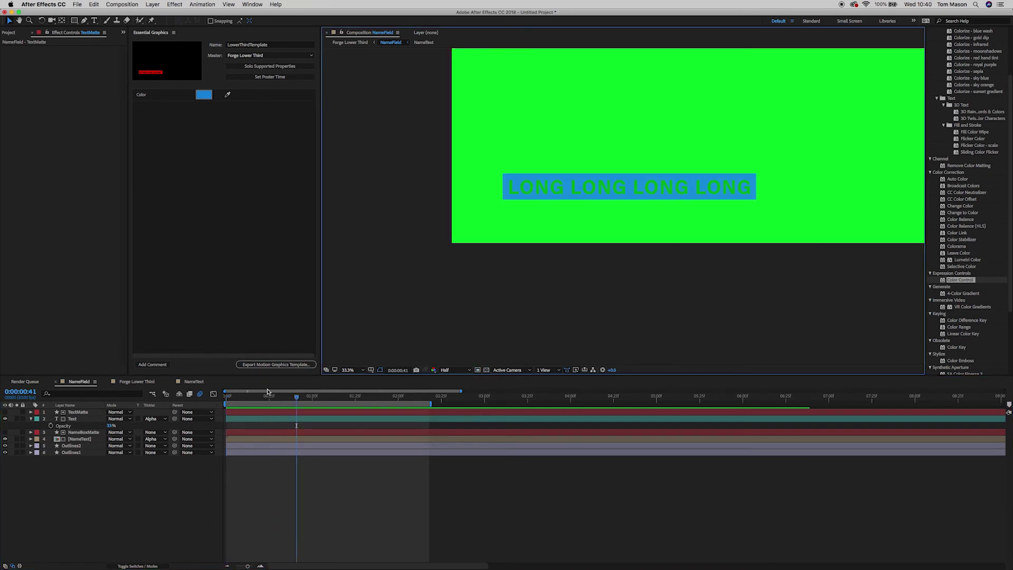
{"action": "left_click", "coordinate": [172, 398]}
{"action": "key", "text": "Home"}
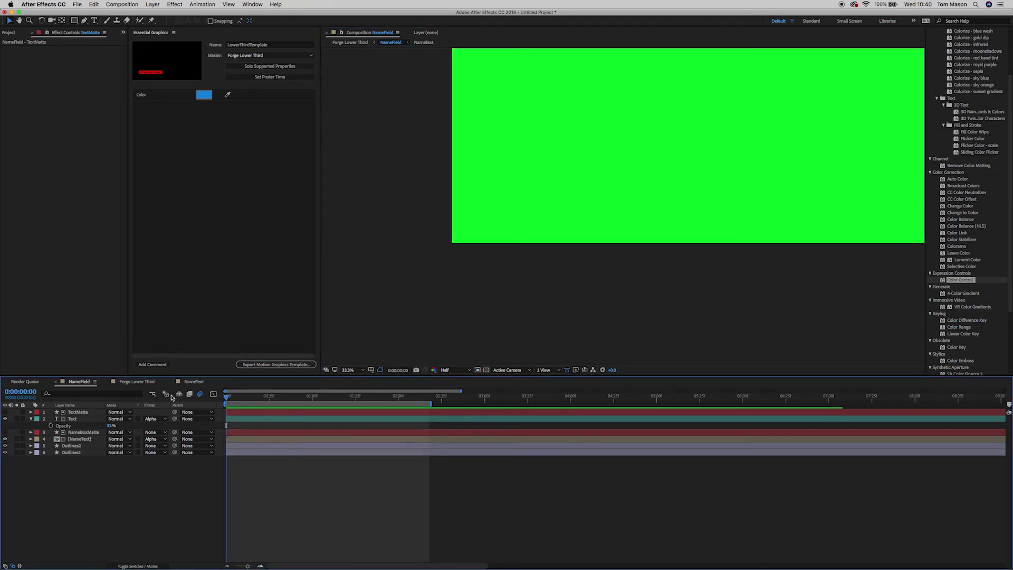
{"action": "key", "text": "space"}
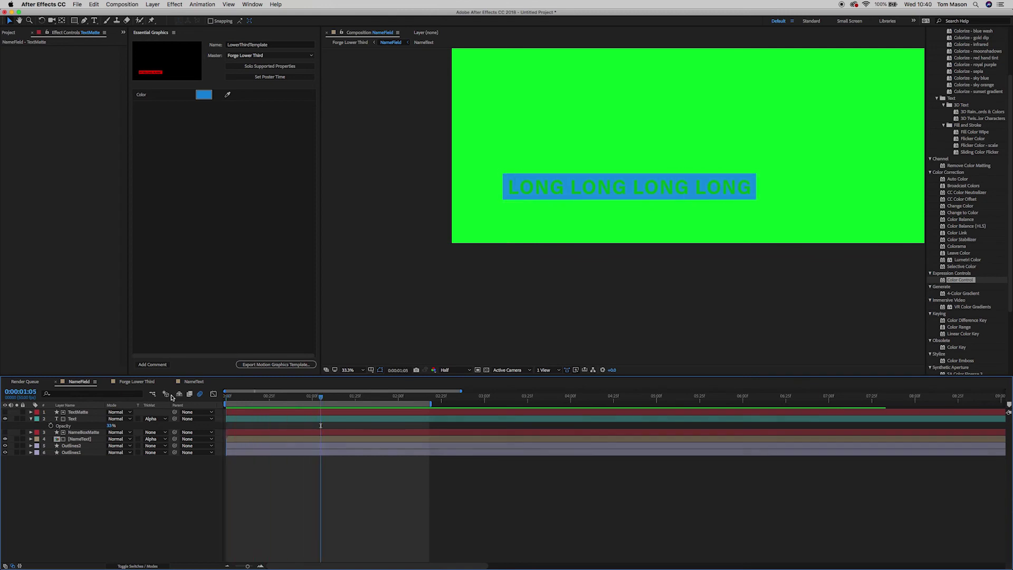